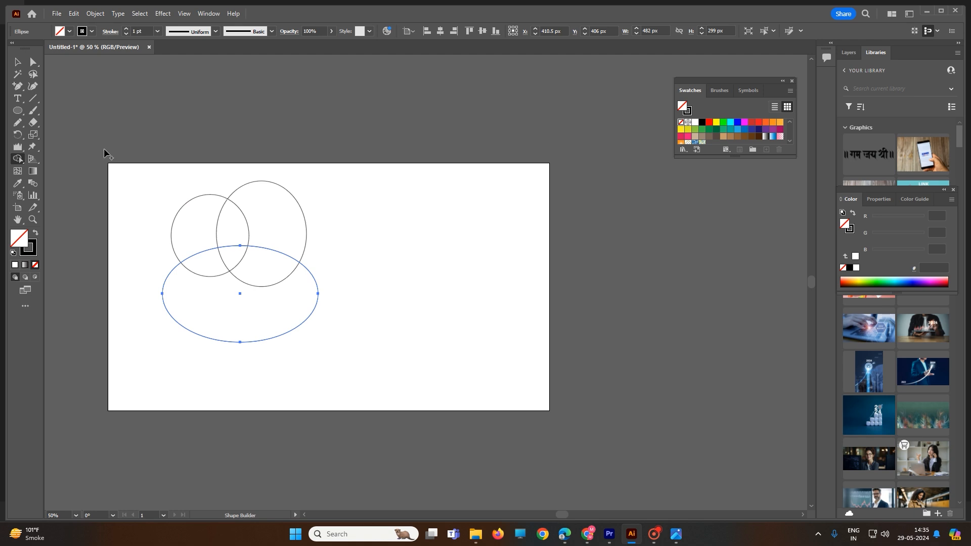
Step: Select all three overlapping ellipses and split out the overlap of the two upper ones above the wide ellipse with Shape Builder
left_click_drag(20, 161, 71, 161)
left_click(15, 63)
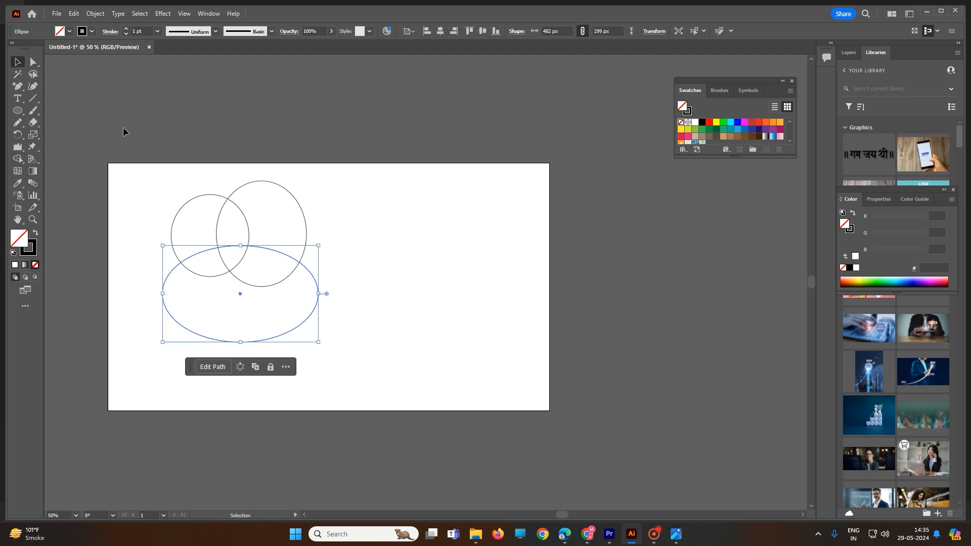
left_click_drag(122, 163, 381, 368)
left_click(21, 159)
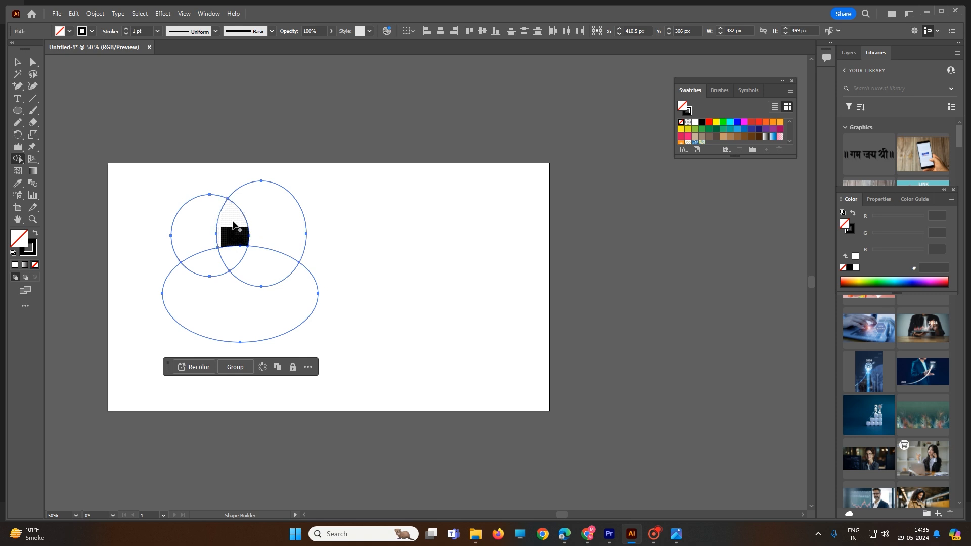
left_click(18, 62)
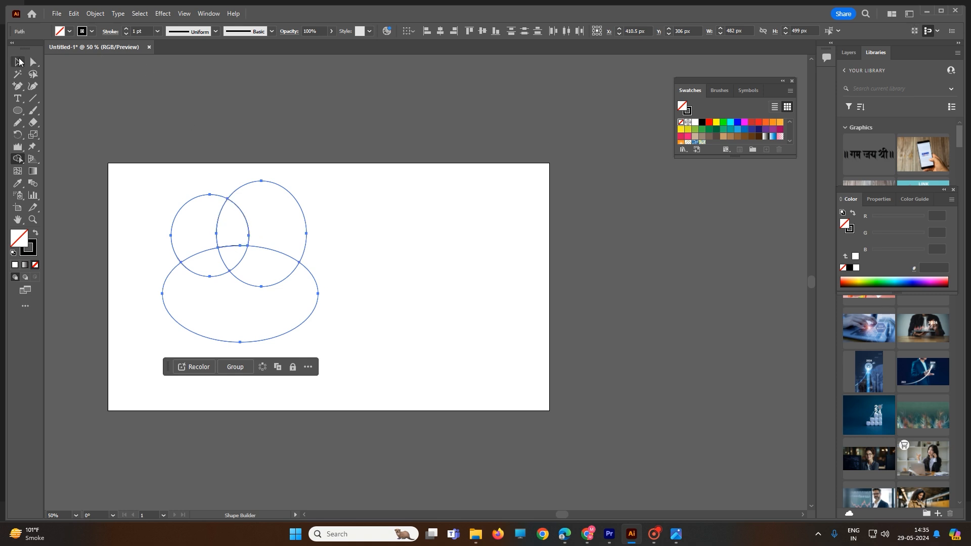
Step: Move the petal-shaped overlap piece above the artboard and delete the remaining ellipse pieces
left_click(223, 189)
left_click_drag(232, 203, 384, 227)
left_click_drag(244, 226, 324, 154)
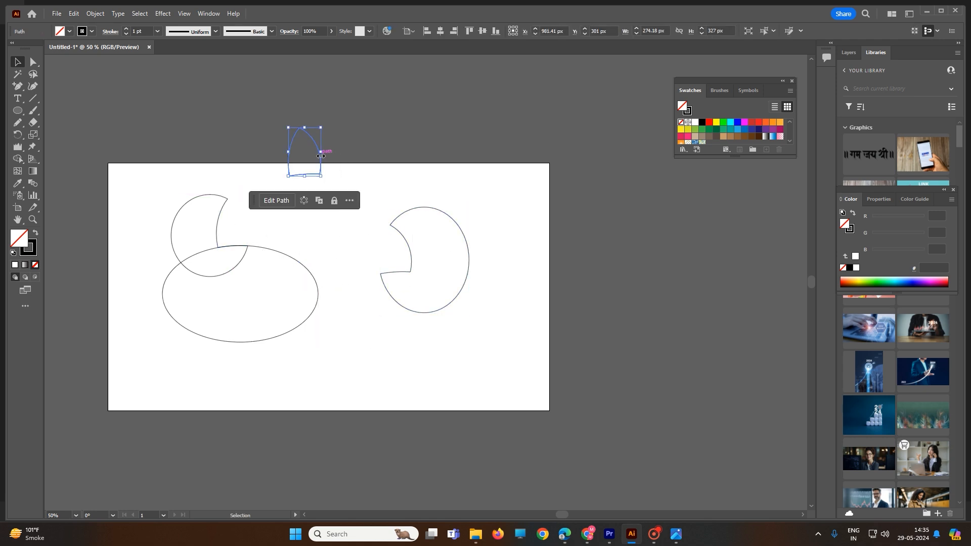
left_click_drag(141, 185, 526, 370)
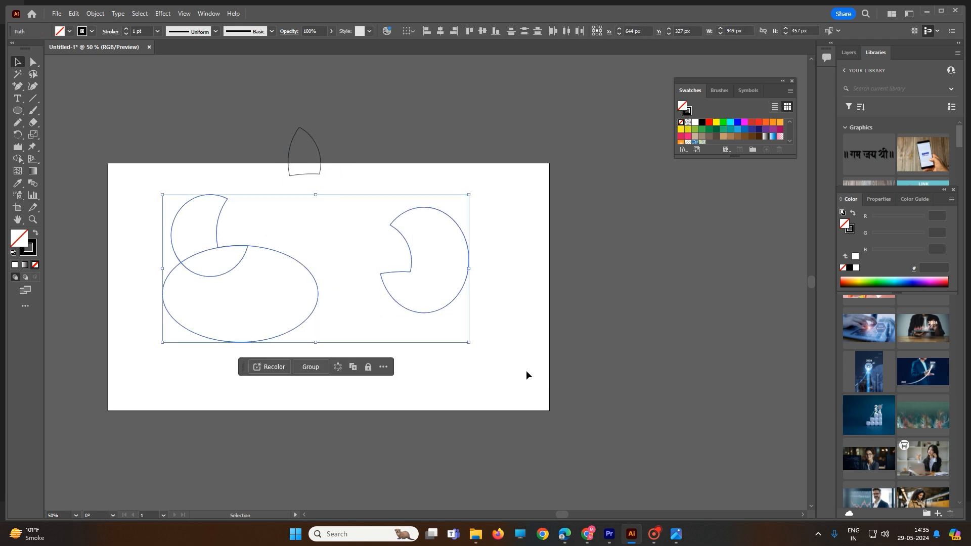
key("Delete")
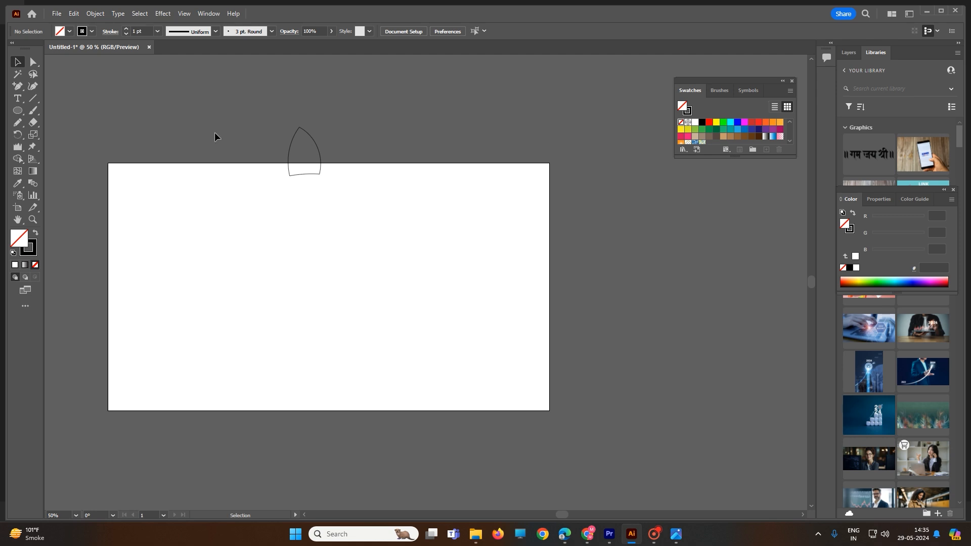
Step: Rotate the petal slightly clockwise to straighten it and stretch its base down to a height of about 155 px
left_click(311, 175)
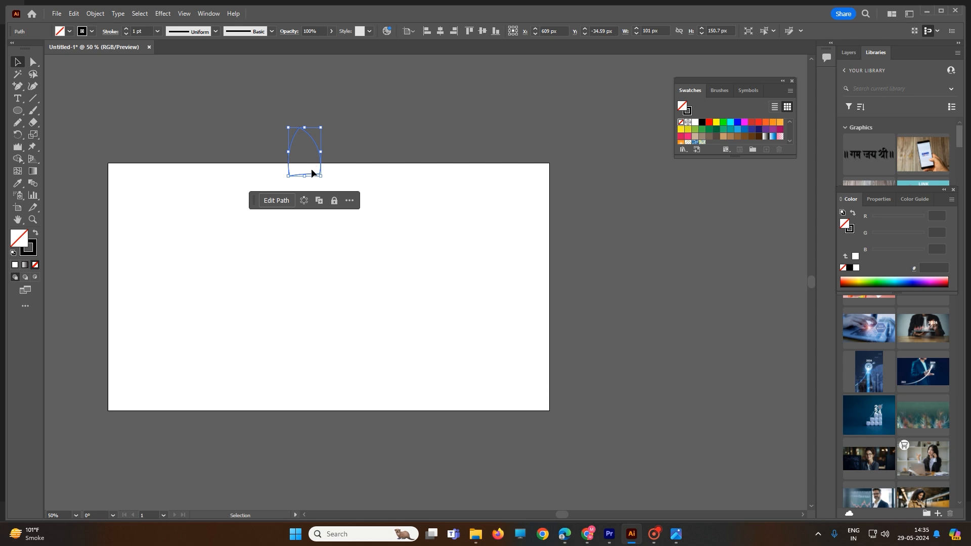
left_click_drag(324, 181, 320, 183)
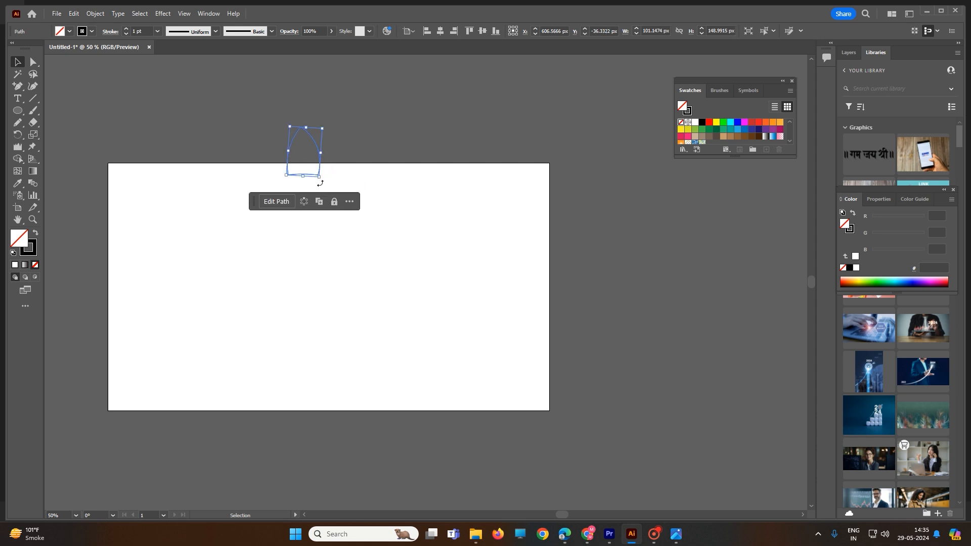
left_click(23, 159)
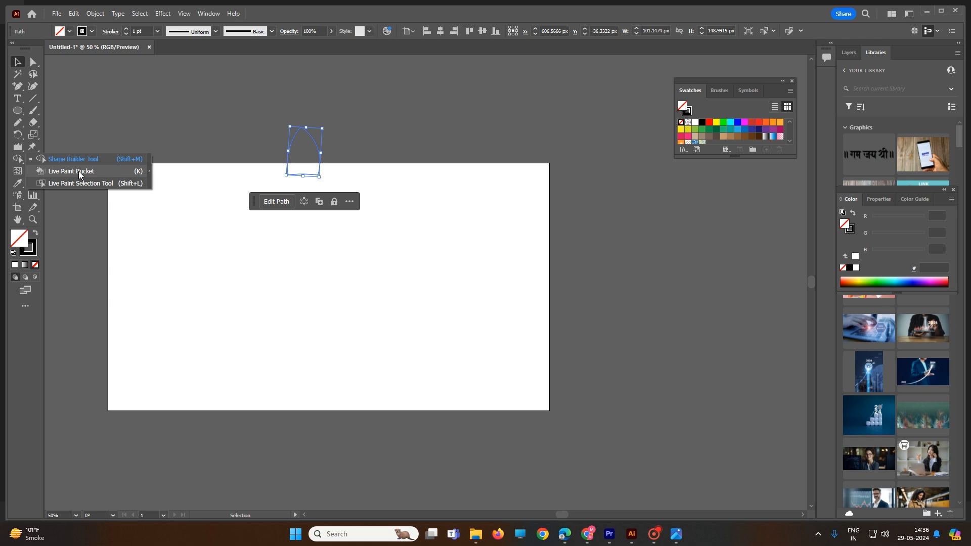
left_click(219, 237)
left_click(305, 178)
mouse_move(303, 176)
left_mouse_down()
mouse_move(309, 205)
mouse_move(309, 178)
left_mouse_up()
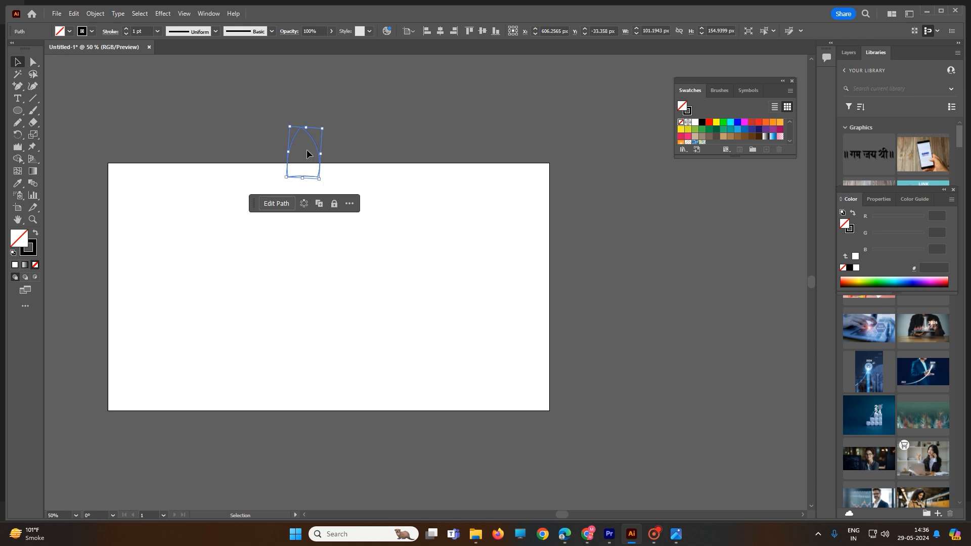
Step: Move the petal down onto the upper middle of the artboard
left_click(164, 112)
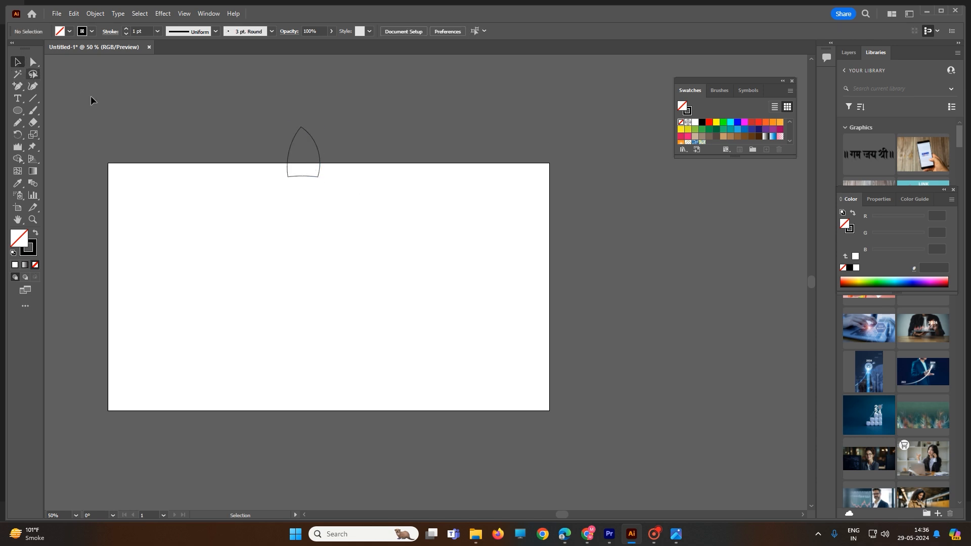
left_click_drag(255, 115, 363, 228)
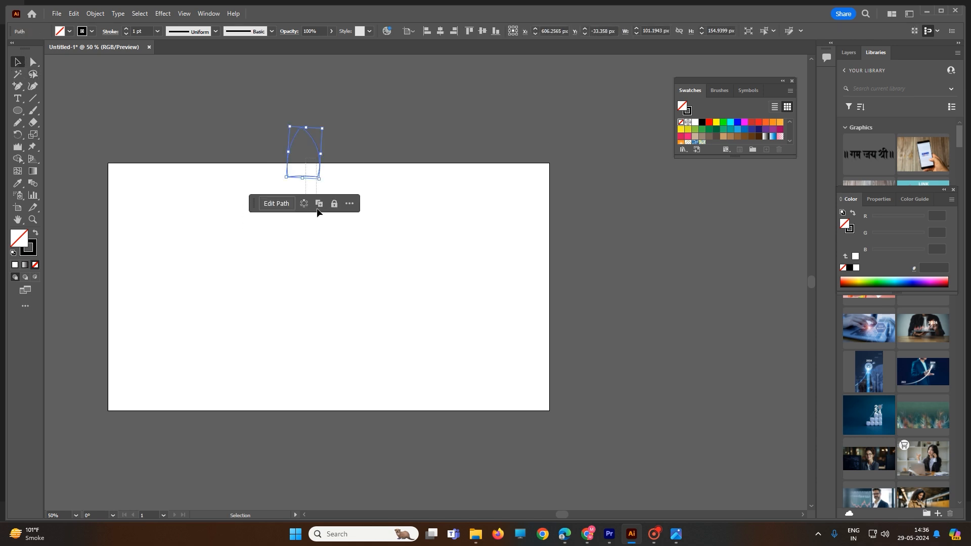
left_click_drag(307, 181, 315, 227)
Step: Rotate a copy of the petal around a point just below its base and repeat it to form a nine-petal flower
left_click(22, 137)
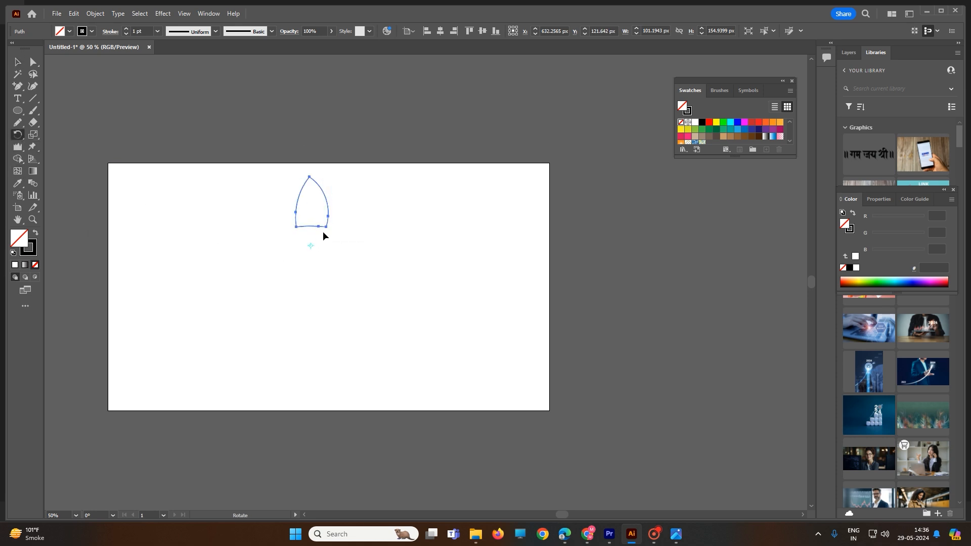
left_click_drag(327, 215, 346, 234)
key("ctrl+d")
key("ctrl+d")
key("ctrl+d")
key("ctrl+d")
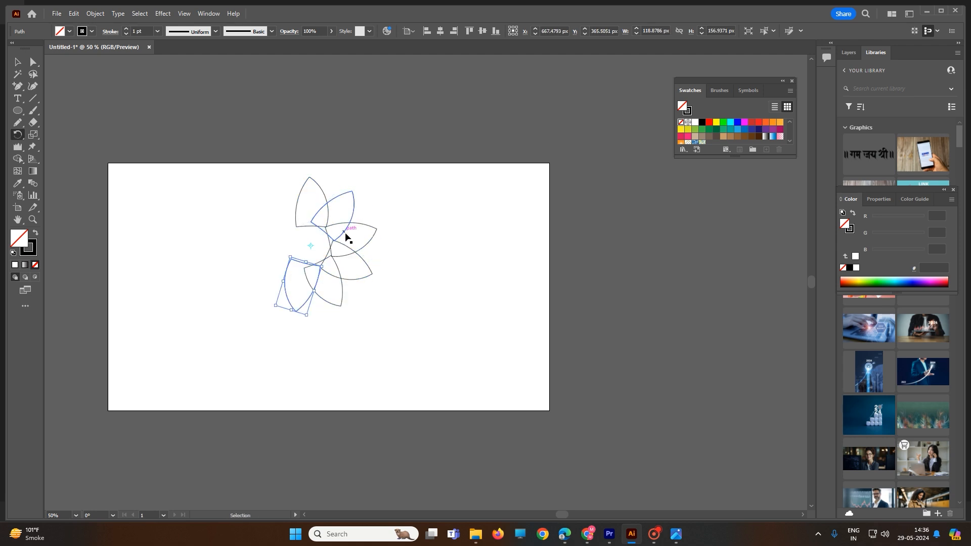
key("ctrl+d")
key("ctrl+d")
key("ctrl+d")
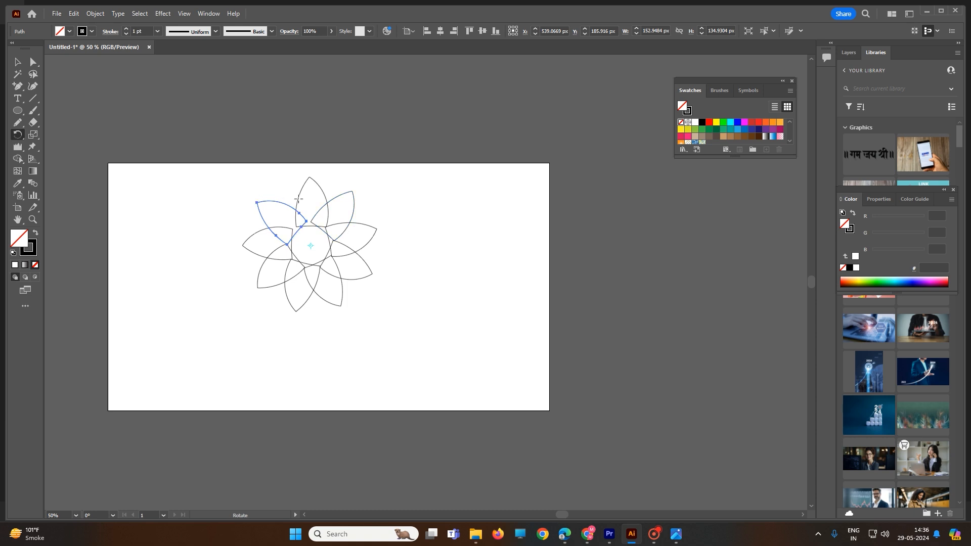
Step: Fill the upper-left petal with green and the top petal with yellow
left_click(18, 65)
left_click(270, 209)
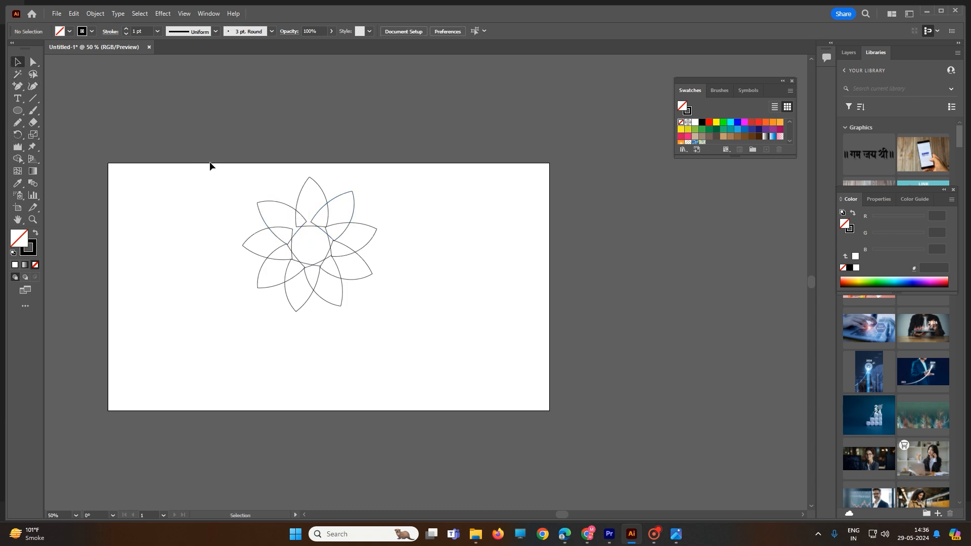
left_click_drag(210, 165, 410, 330)
left_click(402, 300)
left_click(303, 219)
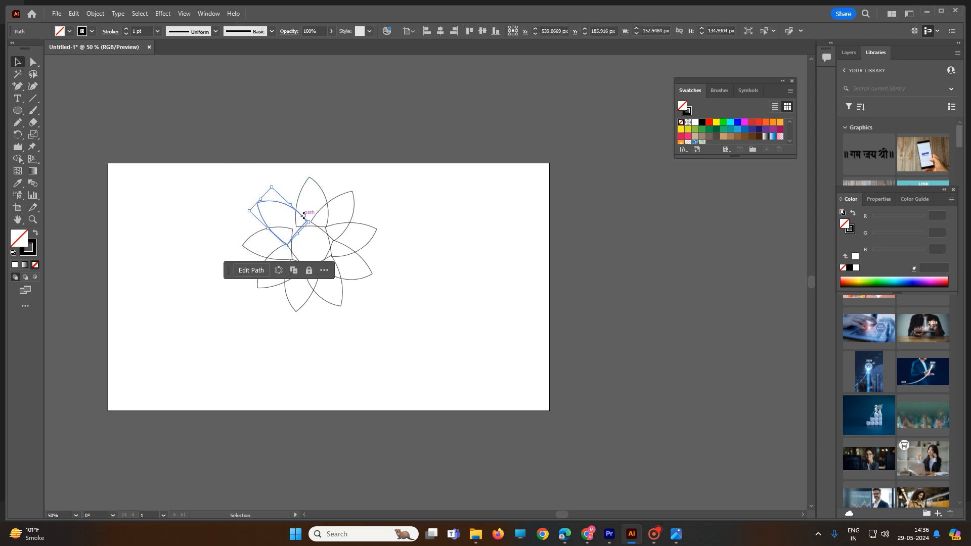
left_click(724, 123)
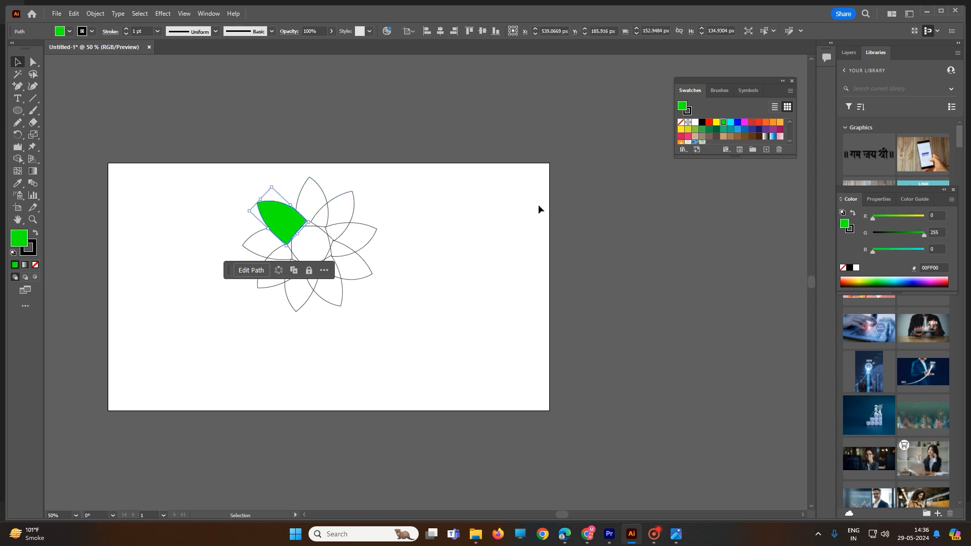
left_click(319, 189)
left_click(717, 123)
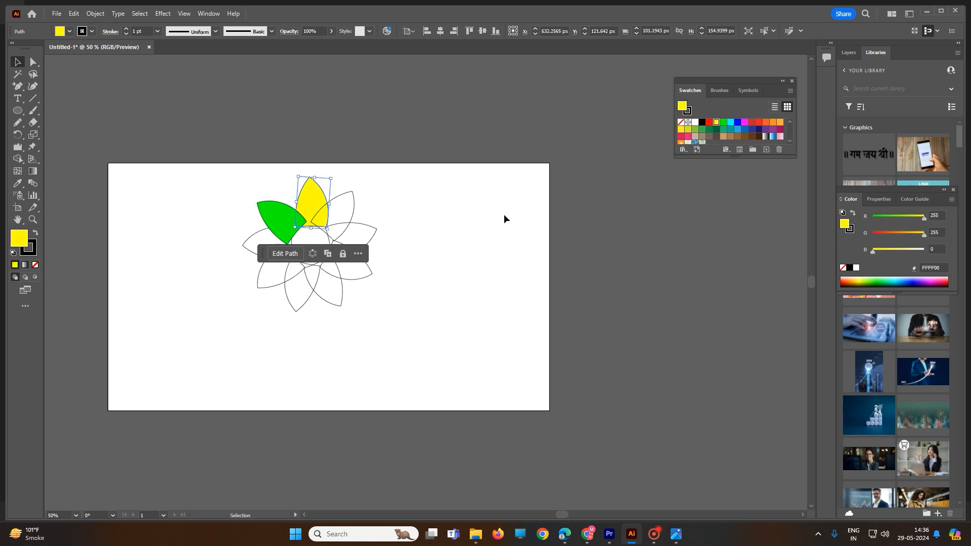
left_click(400, 235)
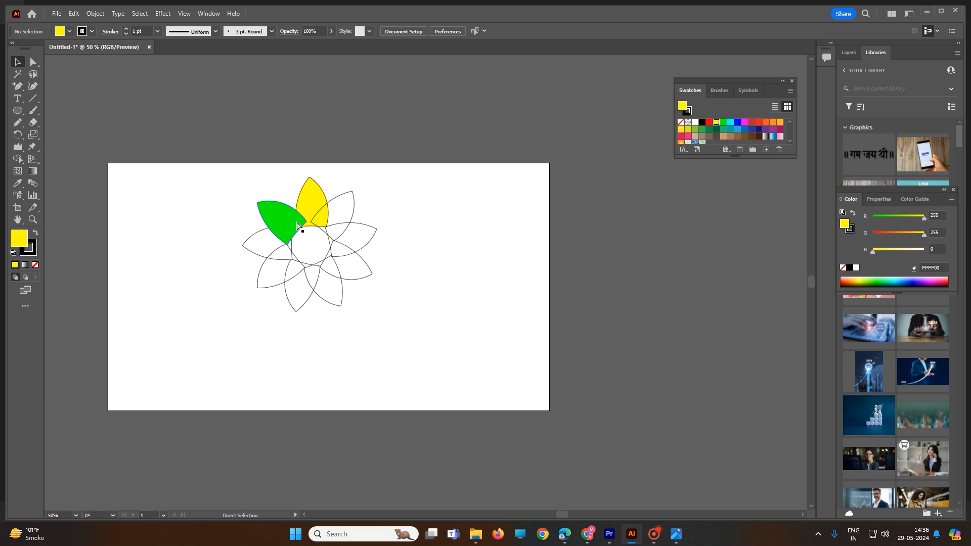
Step: Undo the green and yellow petal fills
key("ctrl+z")
key("ctrl+z")
key("ctrl+z")
key("ctrl+z")
key("v")
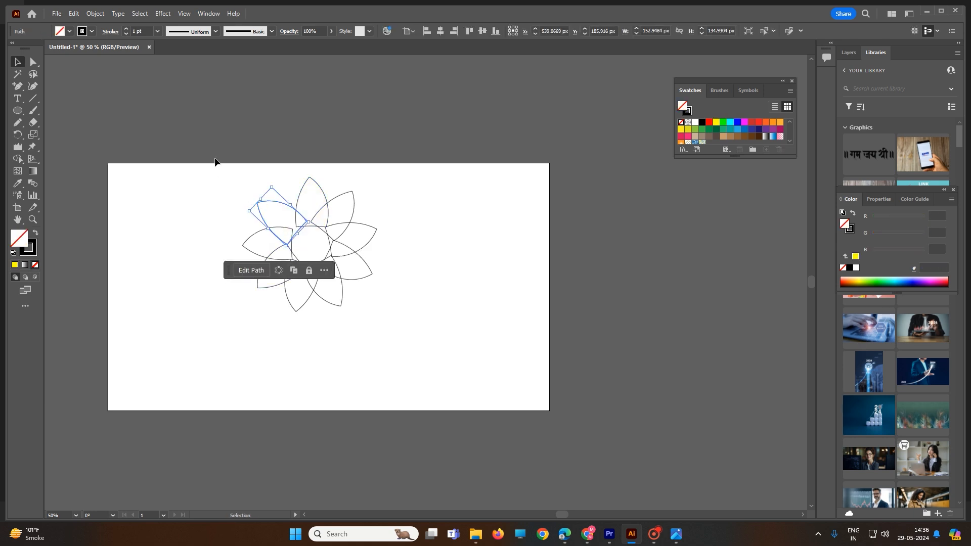
Step: Fill all the petals with blue, and reset them to the default white fill and black stroke
left_click_drag(215, 163, 425, 342)
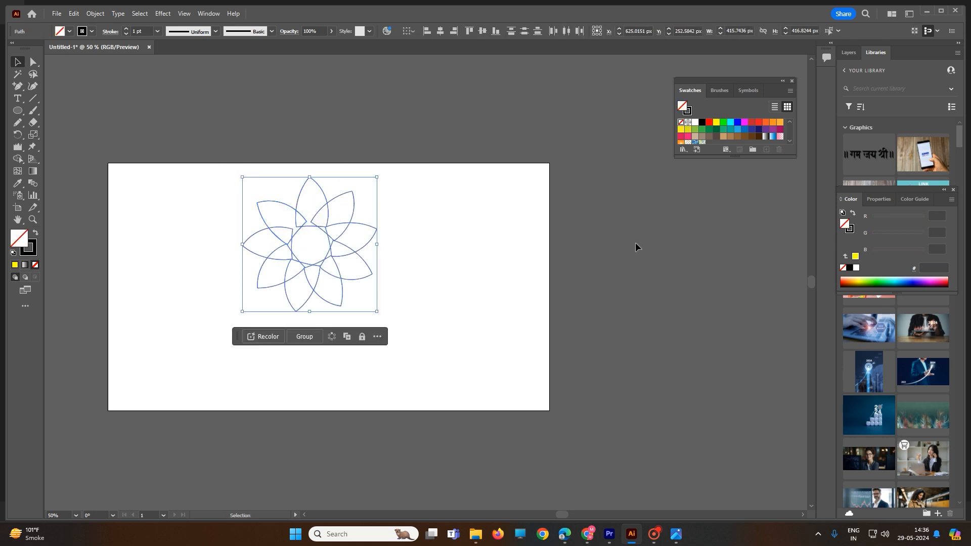
left_click(738, 123)
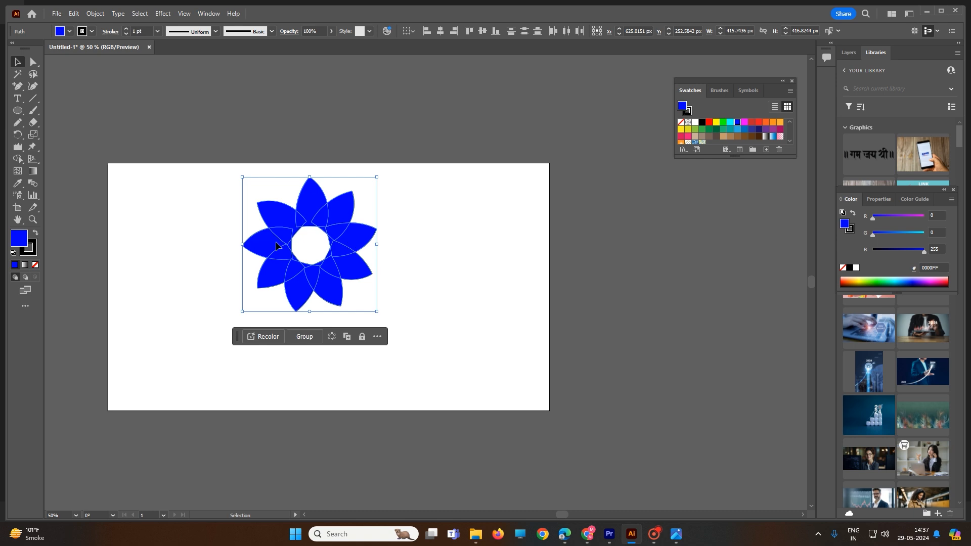
left_click(13, 253)
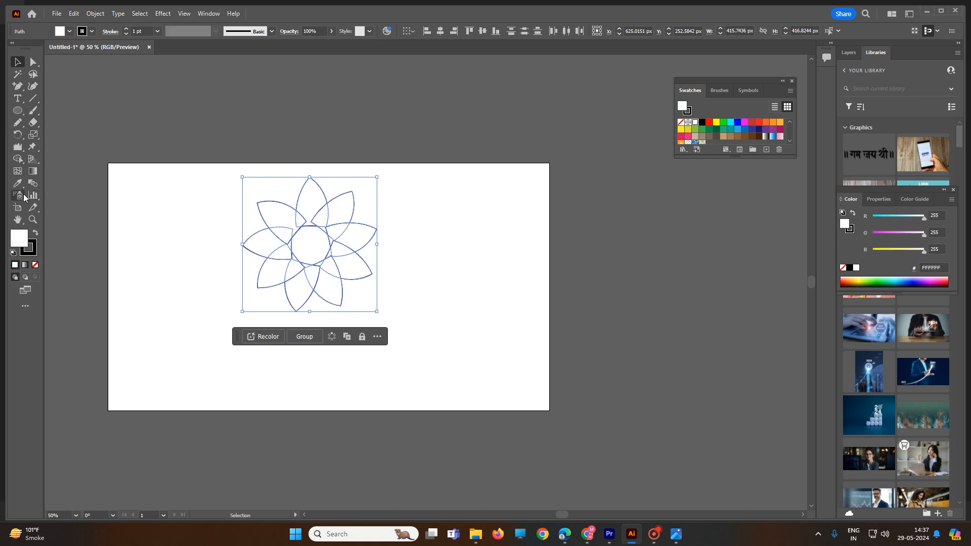
Step: Activate the Live Paint Bucket for the selected petals with yellow as the fill colour
left_click(17, 161)
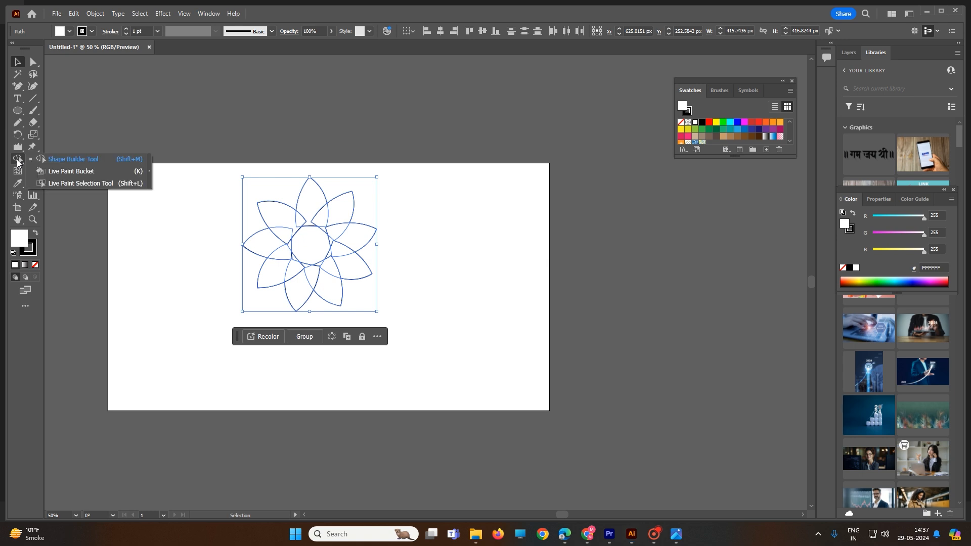
left_click(65, 171)
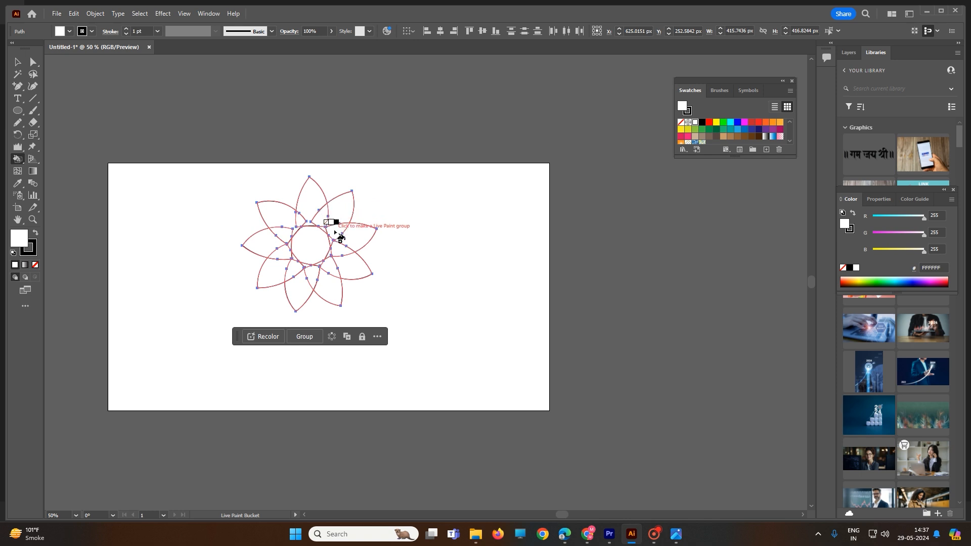
left_click(716, 122)
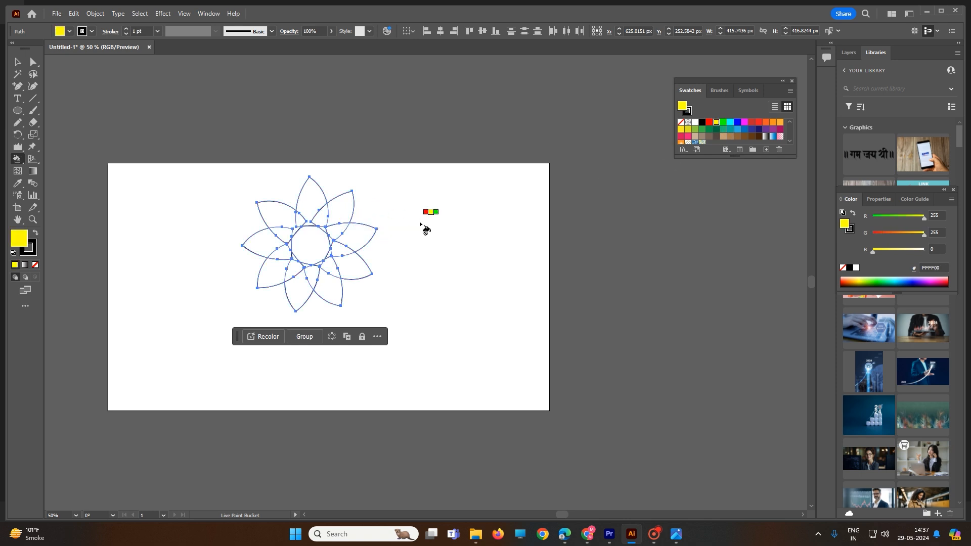
Step: Try painting the top petal yellow as a Live Paint group and undo the fill
left_click(309, 227)
left_click(537, 282)
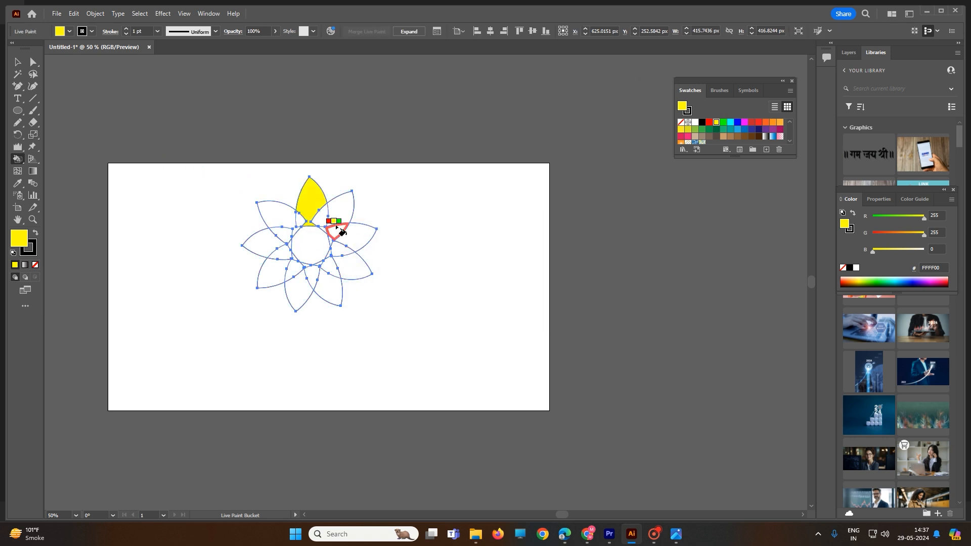
key("v")
key("ctrl+z")
key("k")
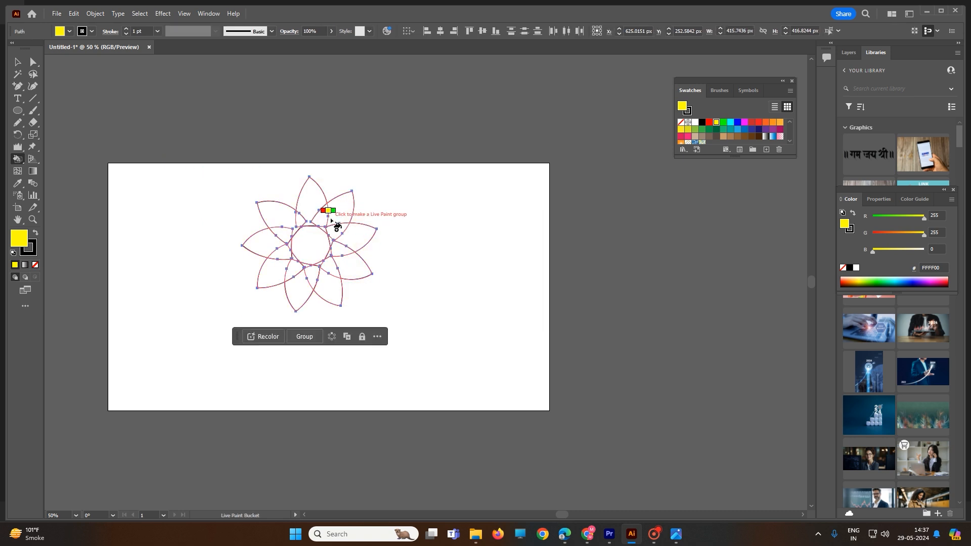
left_click(274, 233)
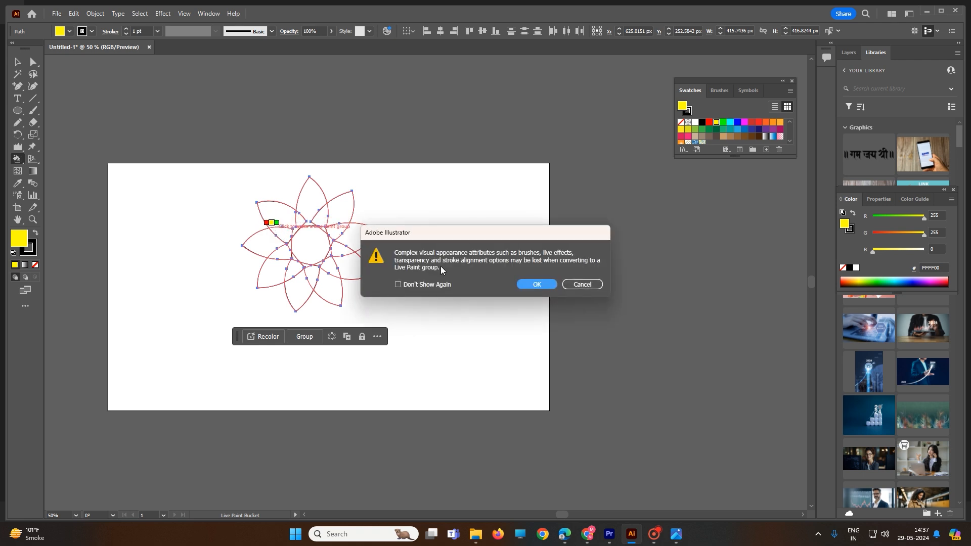
left_click(578, 284)
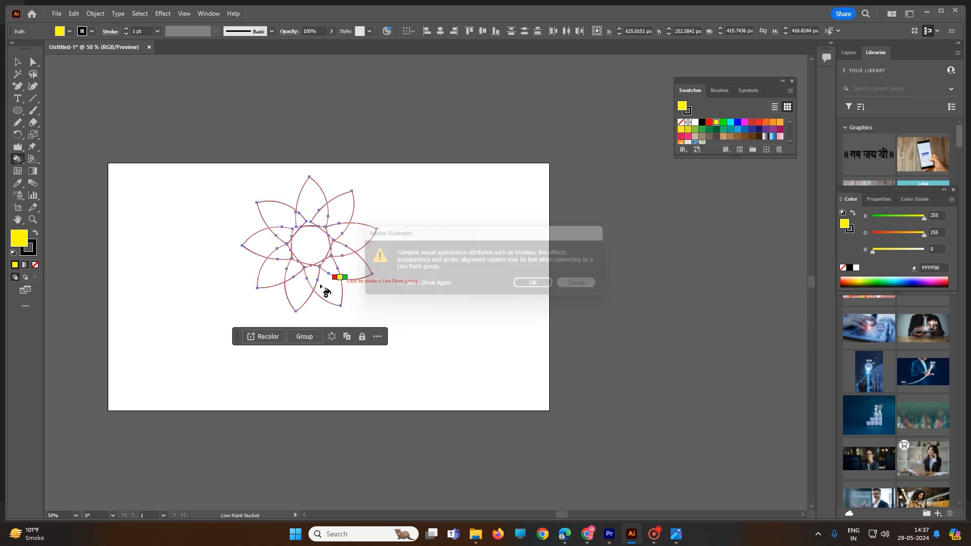
Step: Convert the petals to a Live Paint group and paint the nine petal overlap areas yellow
left_click(289, 243)
left_click(535, 284)
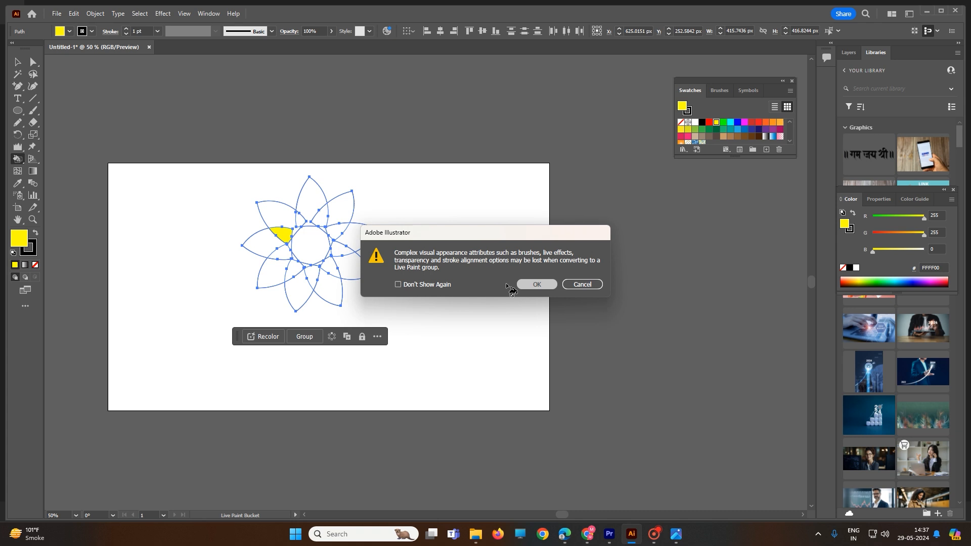
left_click(286, 256)
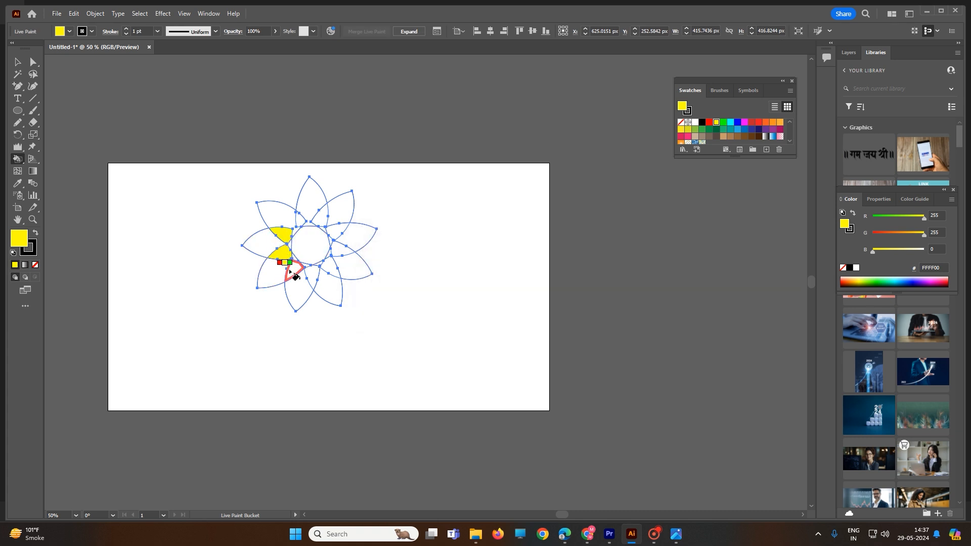
left_click(295, 269)
left_click(314, 273)
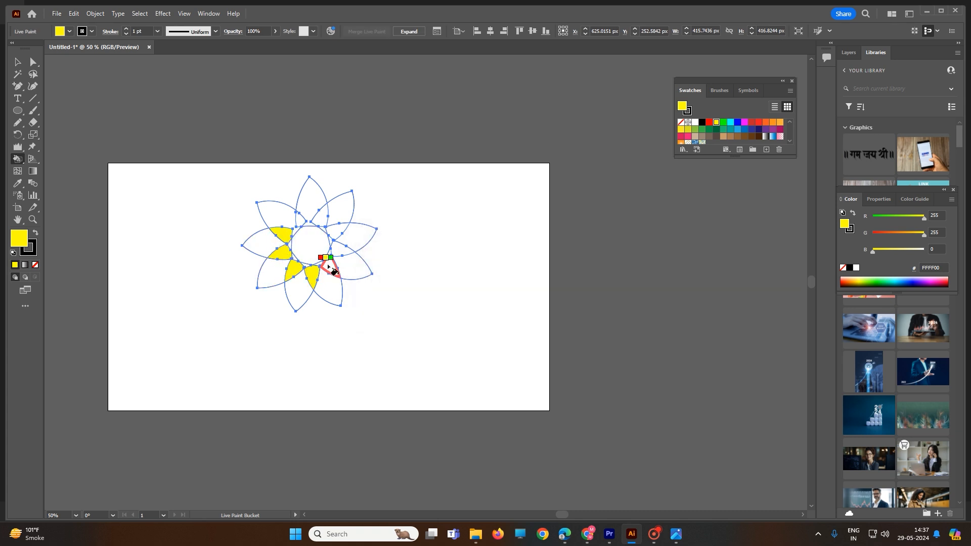
left_click(327, 267)
left_click(340, 245)
left_click(334, 228)
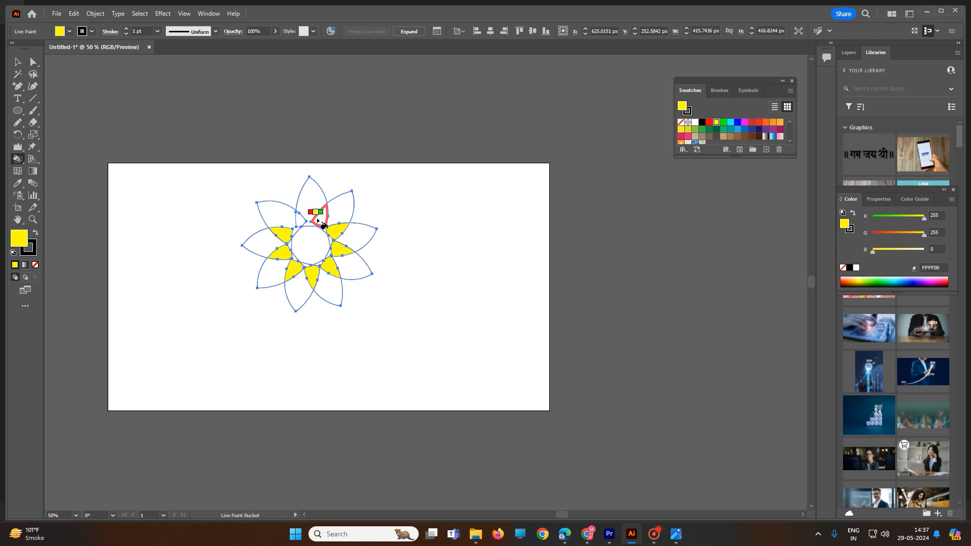
left_click(317, 215)
left_click(300, 220)
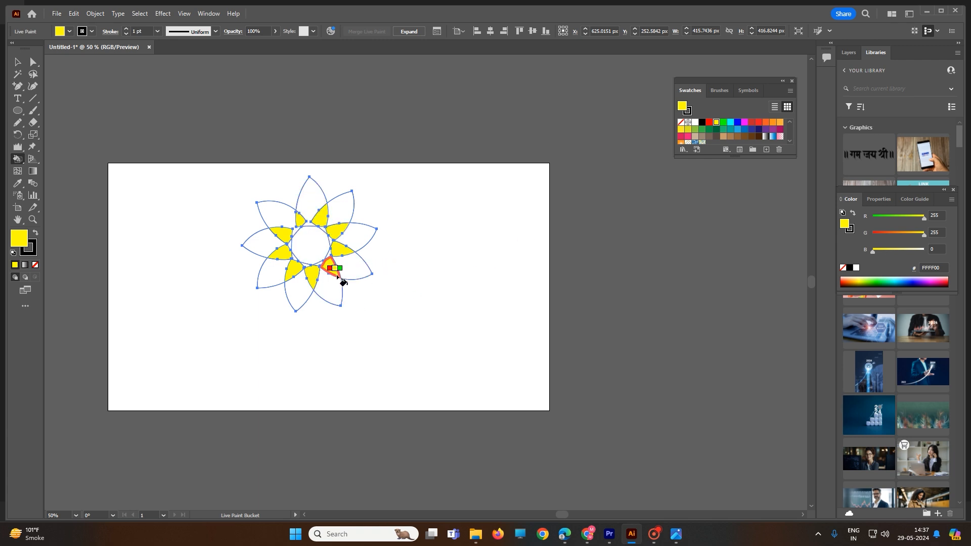
Step: Paint the seven small enclosed triangles around the flower's centre green (00FF00) with the Live Paint Bucket
left_click(724, 123)
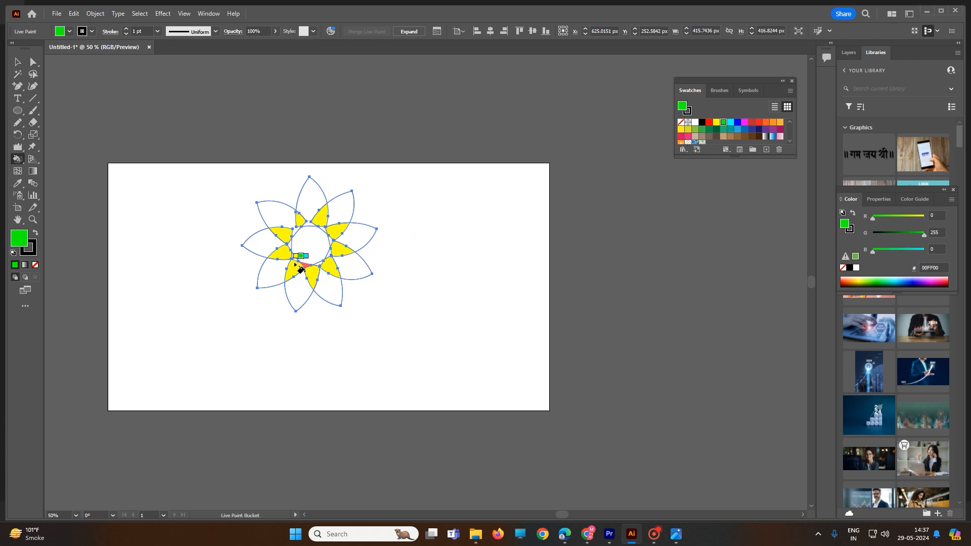
scroll(303, 250, "up", 4)
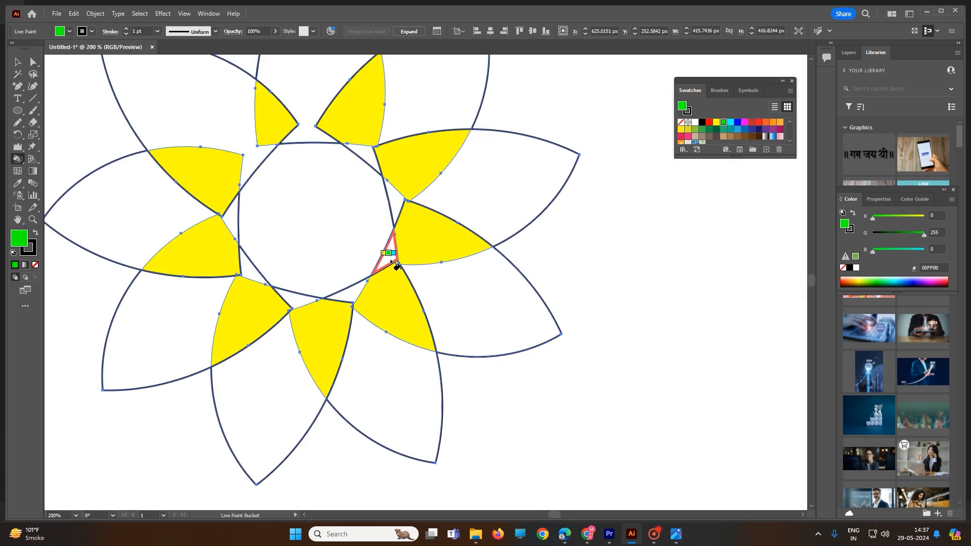
left_click(390, 258)
left_click(397, 199)
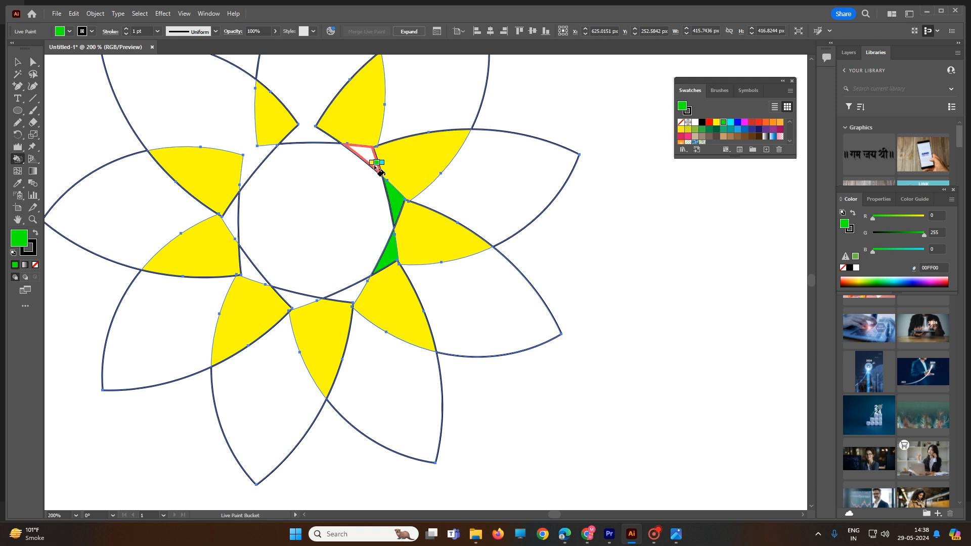
left_click(364, 154)
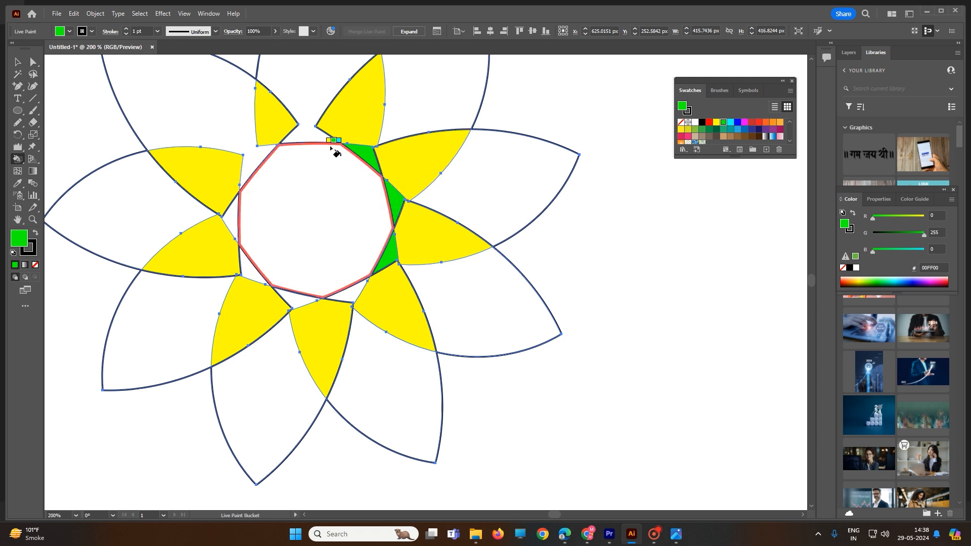
left_click(234, 222)
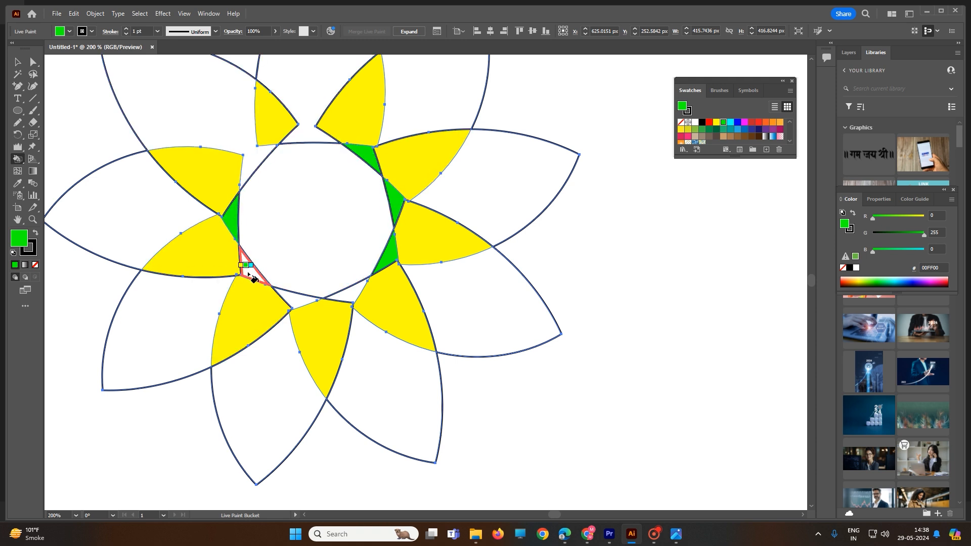
left_click(252, 272)
left_click(297, 302)
left_click(347, 290)
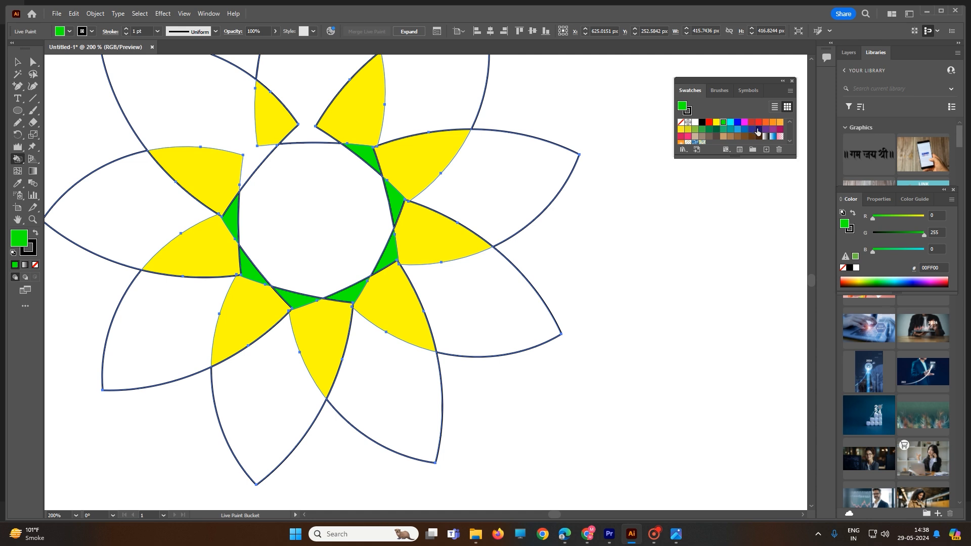
Step: Paint the outer areas of all nine petals red (FF0000) with the Live Paint Bucket
left_click(711, 124)
left_click(506, 197)
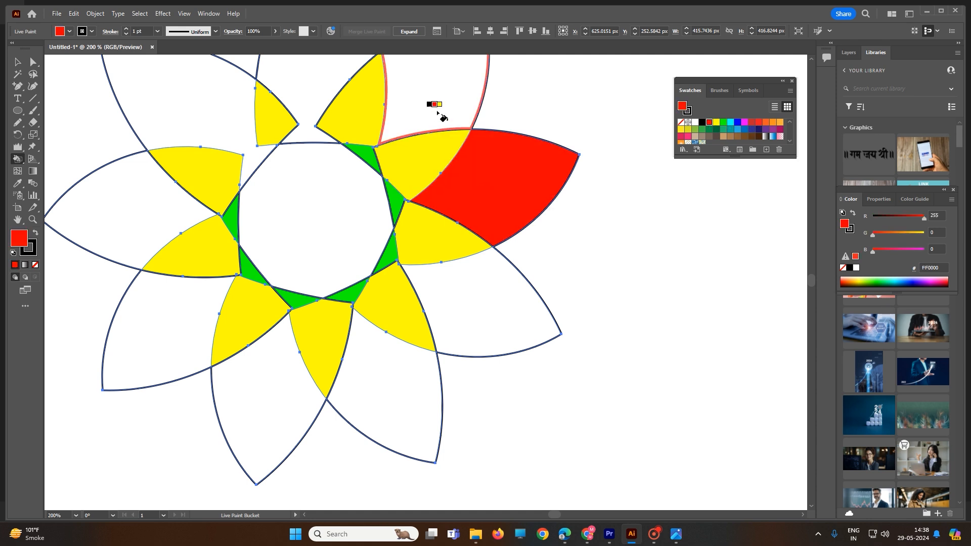
left_click(436, 111)
left_click(322, 83)
left_click(225, 89)
left_click(124, 203)
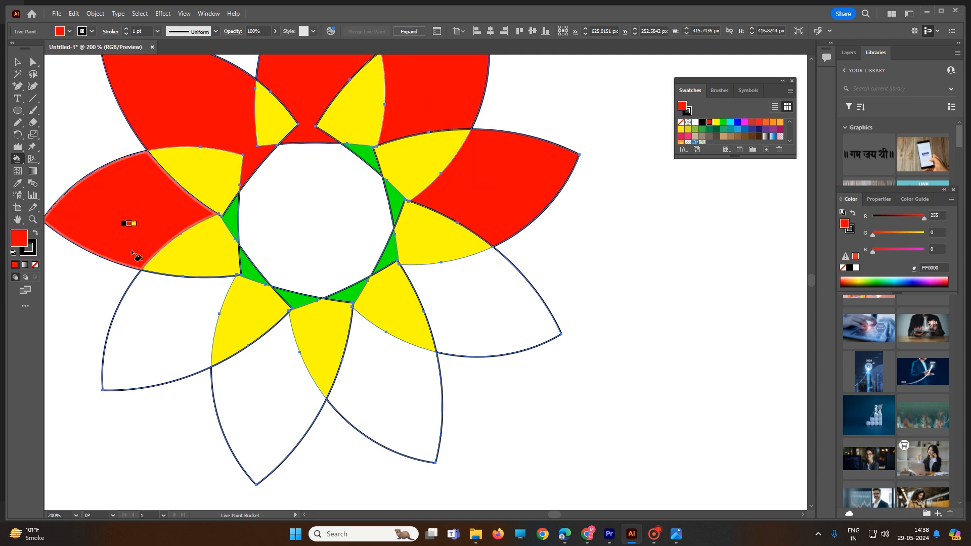
left_click(159, 321)
left_click(283, 402)
left_click(390, 411)
left_click(506, 336)
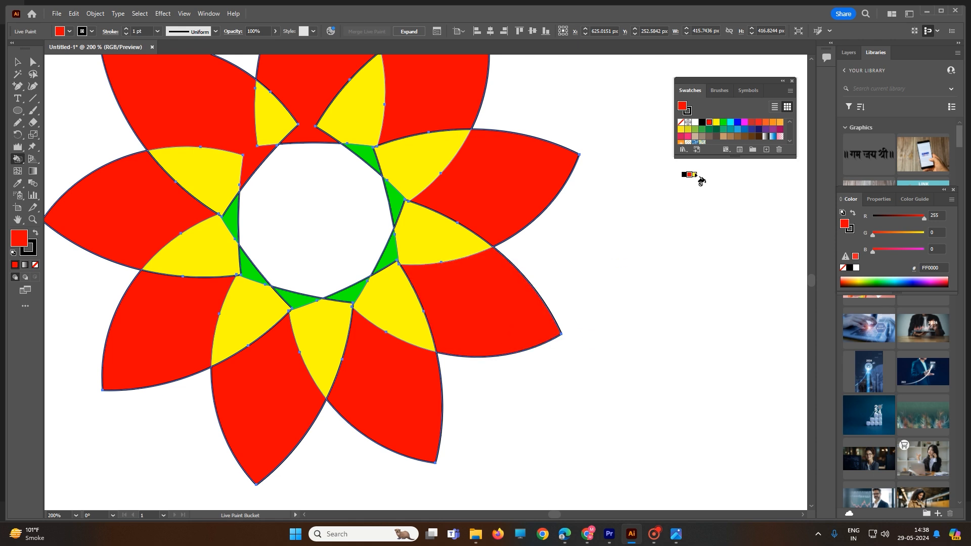
Step: Paint the polygon at the flower's centre blue (0000FF) with the Live Paint Bucket
left_click(740, 125)
left_click(349, 195)
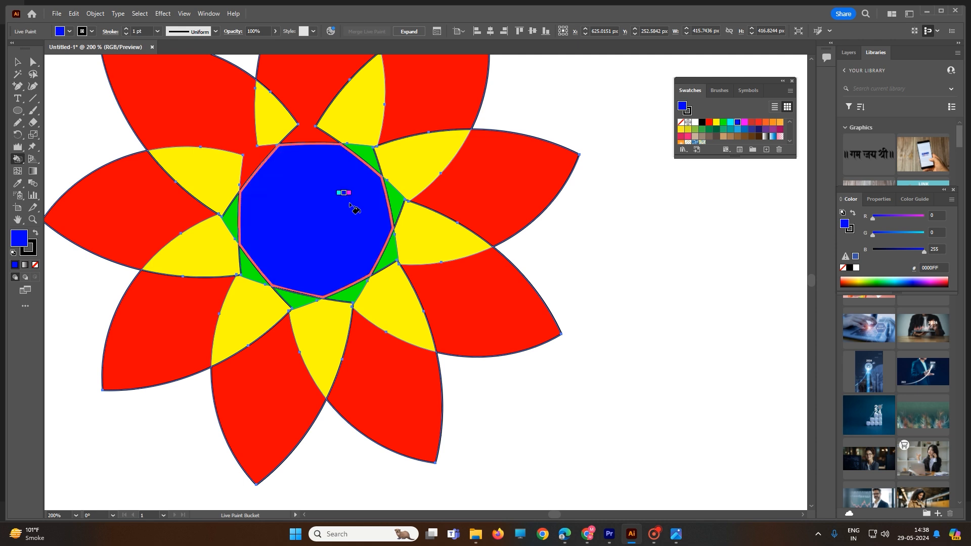
scroll(324, 276, "down", 3)
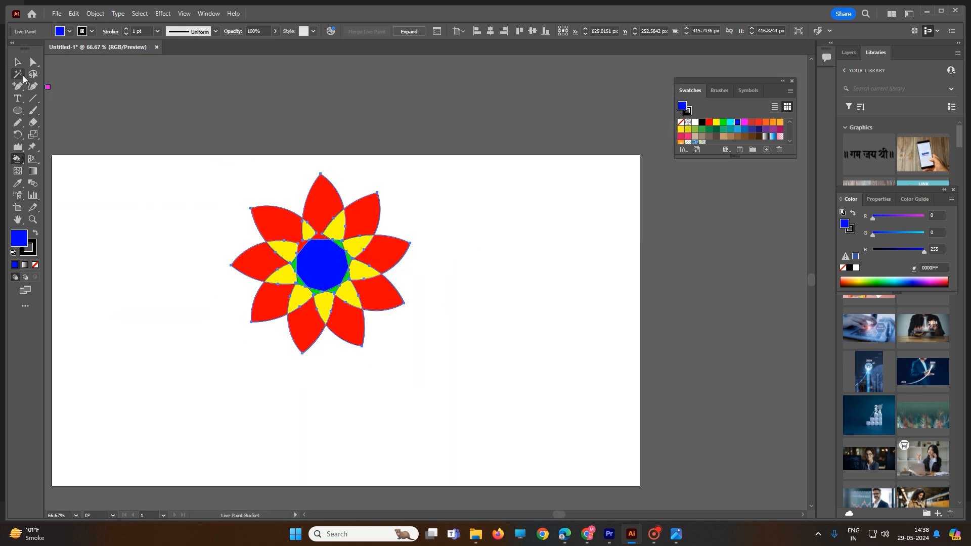
Step: Remove the stroke from the whole flower, leaving its fills as they are
left_click(17, 62)
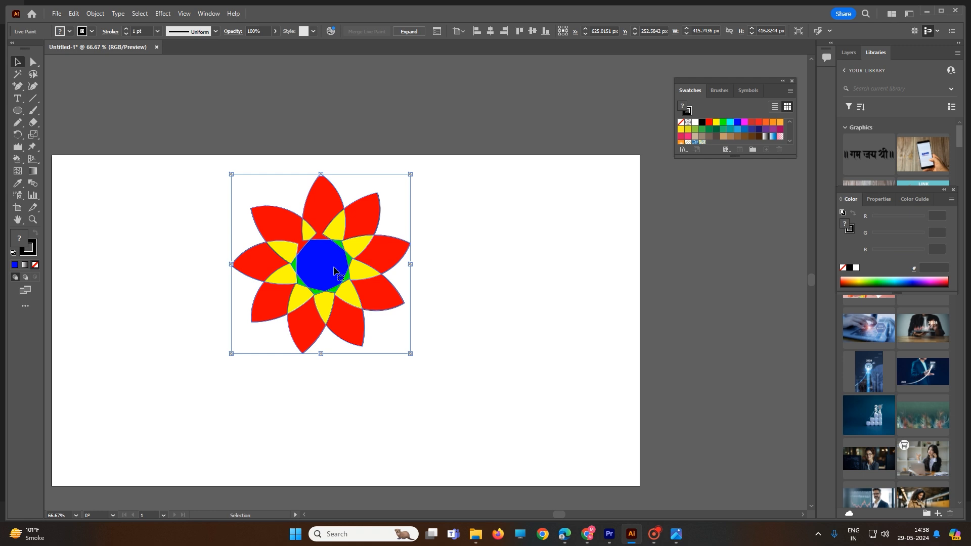
double_click(33, 254)
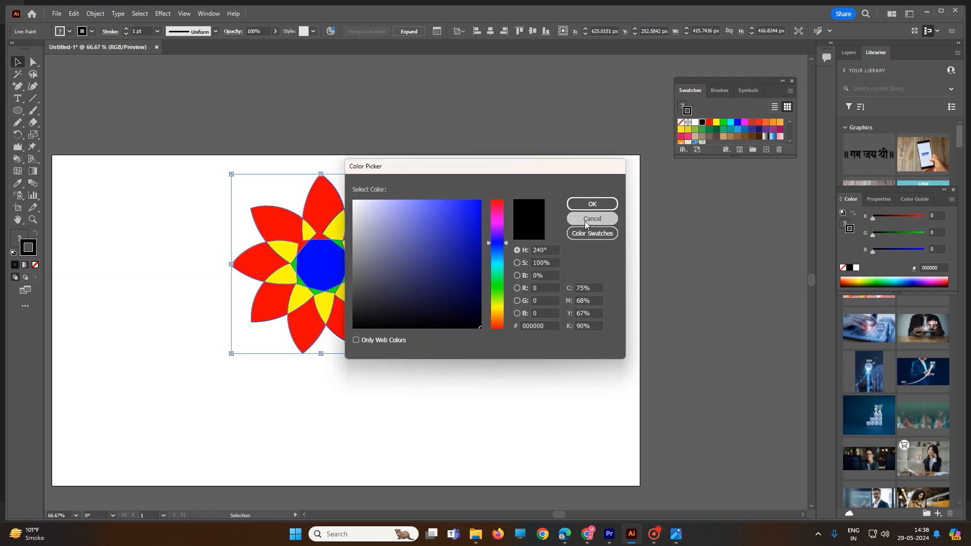
left_click(586, 219)
left_click(35, 265)
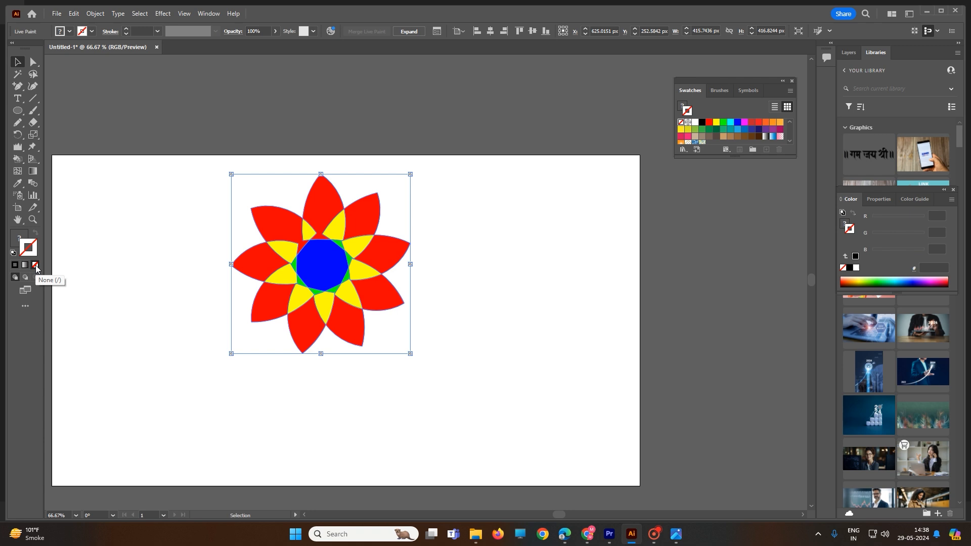
Step: Move the flower to about X 800 px, Y 275 px and give it a magenta (FF00FF) stroke
left_click(164, 240)
mouse_move(417, 323)
left_mouse_down()
mouse_move(354, 316)
mouse_move(399, 284)
mouse_move(444, 300)
mouse_move(382, 264)
mouse_move(319, 292)
mouse_move(405, 252)
mouse_move(385, 268)
left_mouse_up()
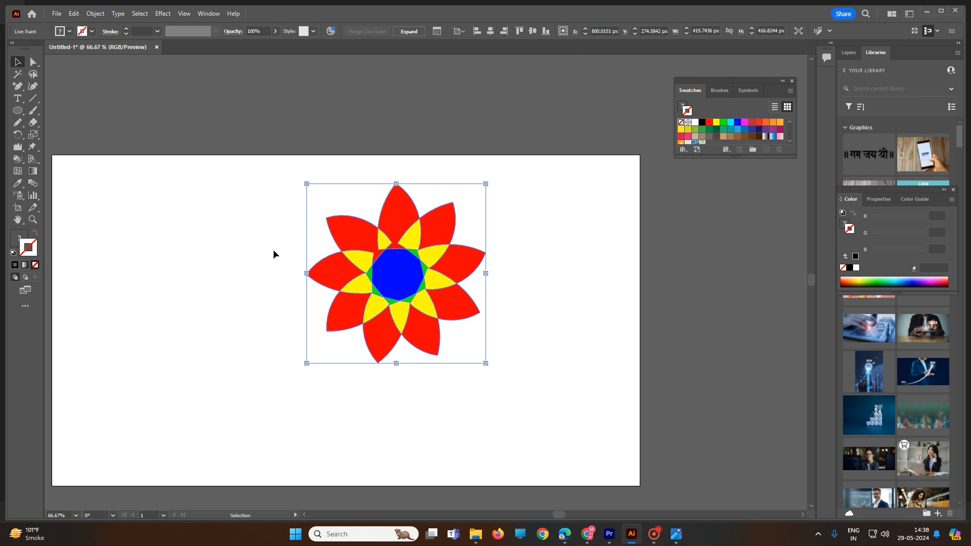
left_click(503, 275)
left_click(406, 295)
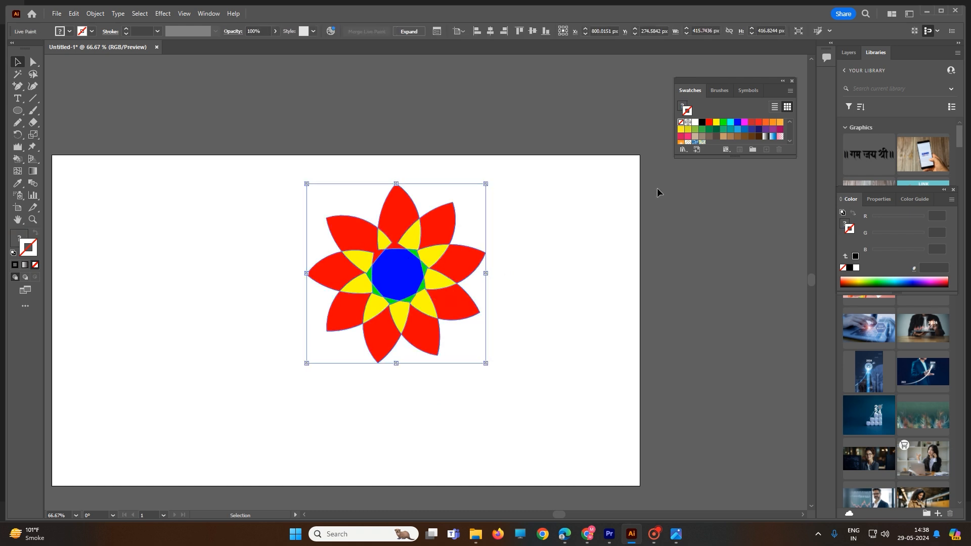
left_click(745, 123)
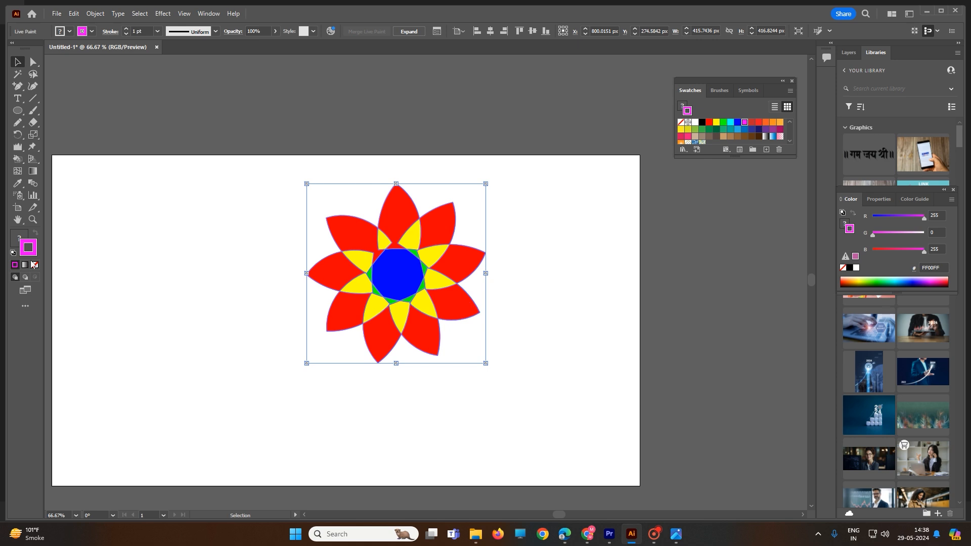
Step: Try filling the whole flower with magenta (FF00FF), and undo the fill
left_click(13, 245)
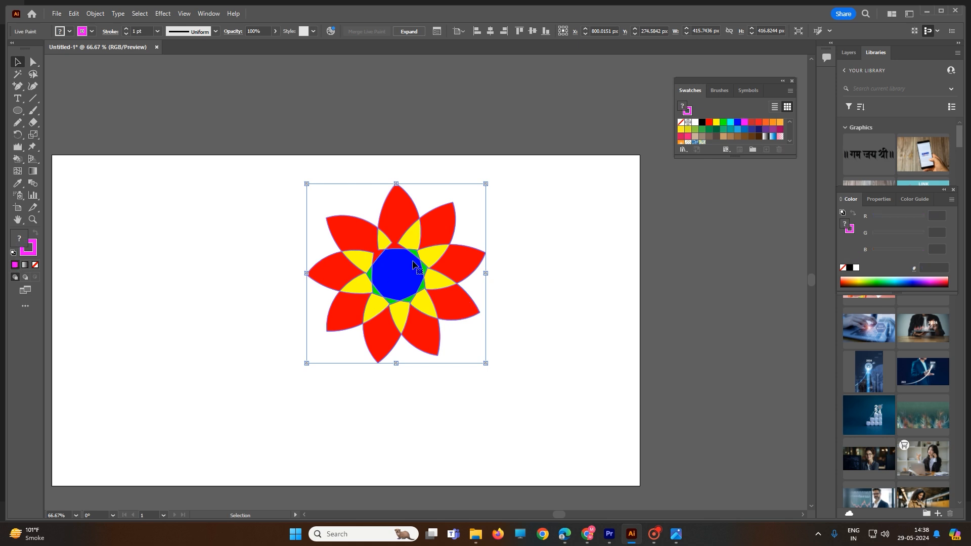
left_click(745, 123)
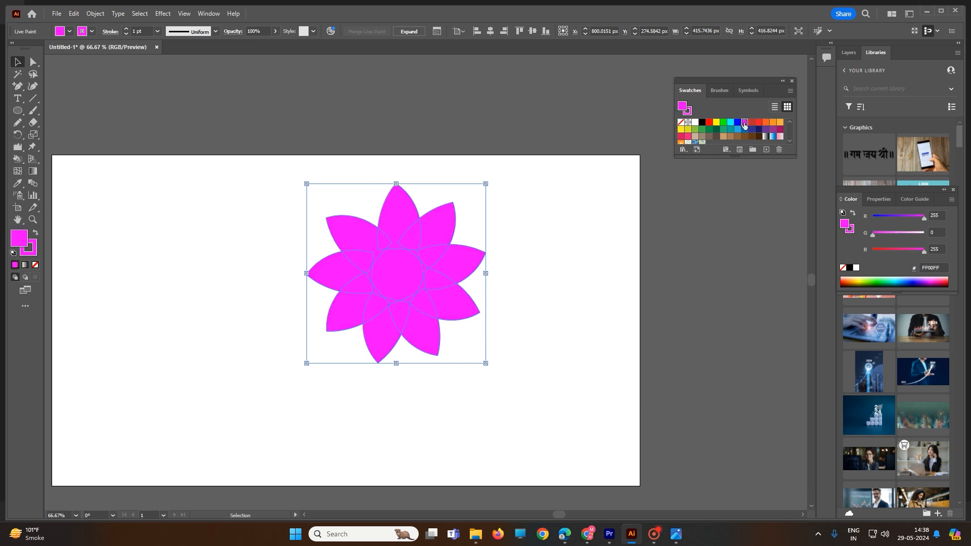
key("ctrl+z")
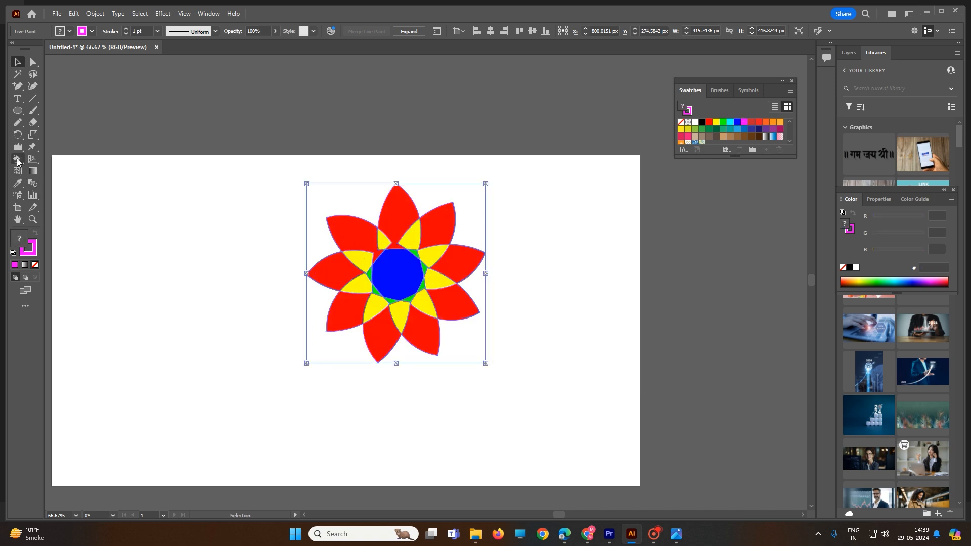
Step: Recolour only the flower's central polygon green (00FF00) using the Live Paint Selection tool
left_click(18, 160)
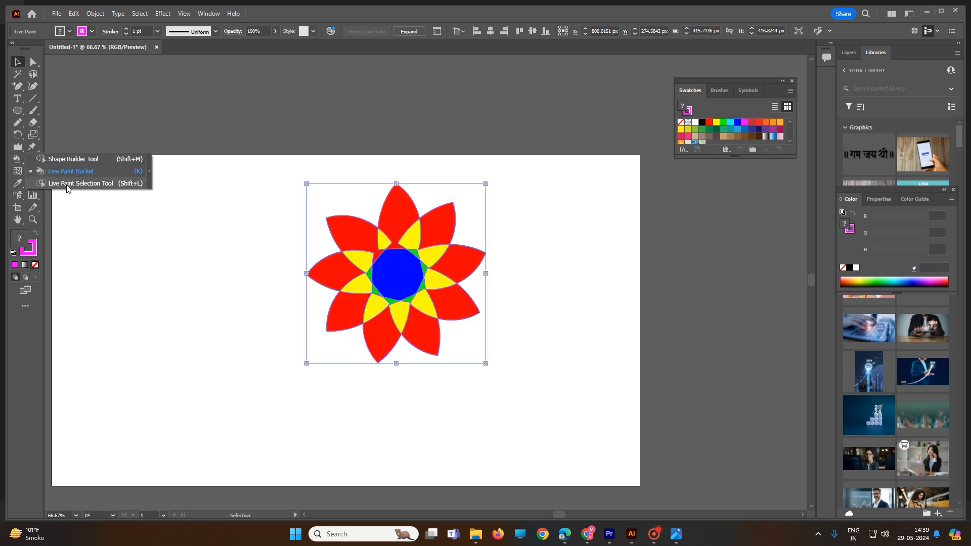
left_click(98, 185)
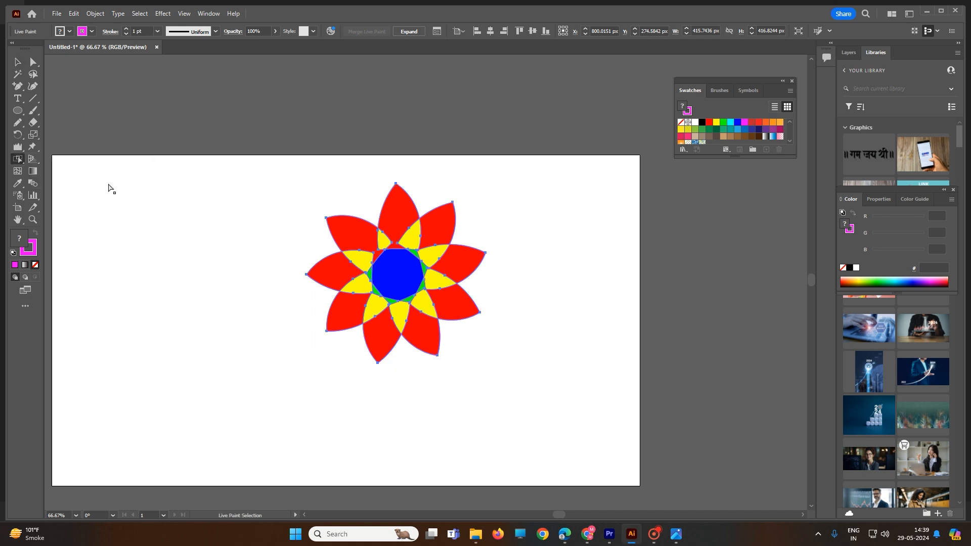
left_click(405, 257)
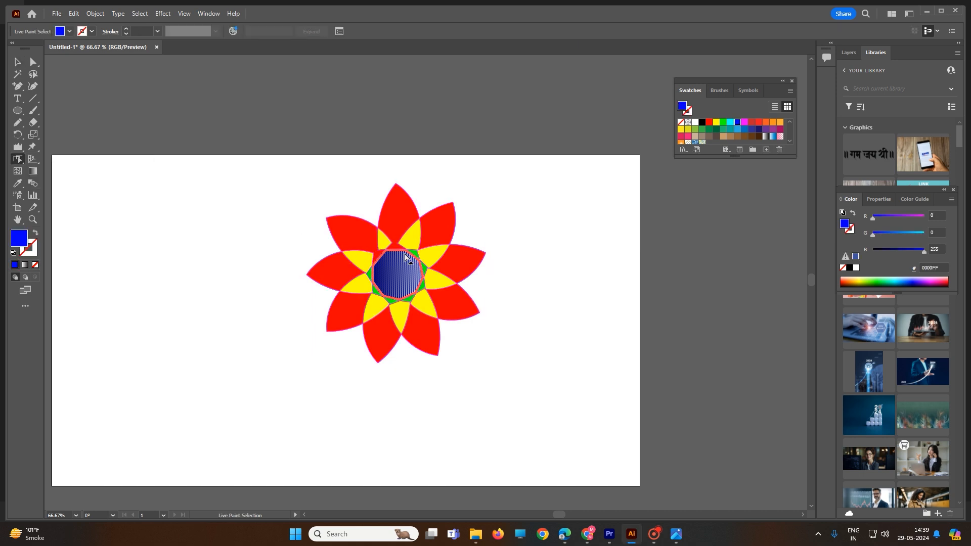
left_click(723, 122)
left_click(539, 275)
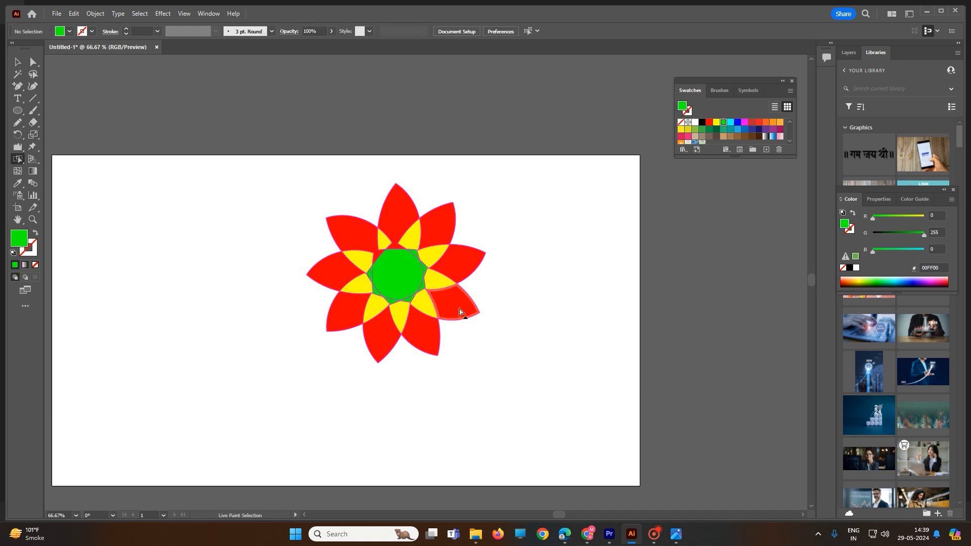
Step: Select the flower's central polygon, change its fill to dark brown (603813), and deselect it
left_click(418, 293)
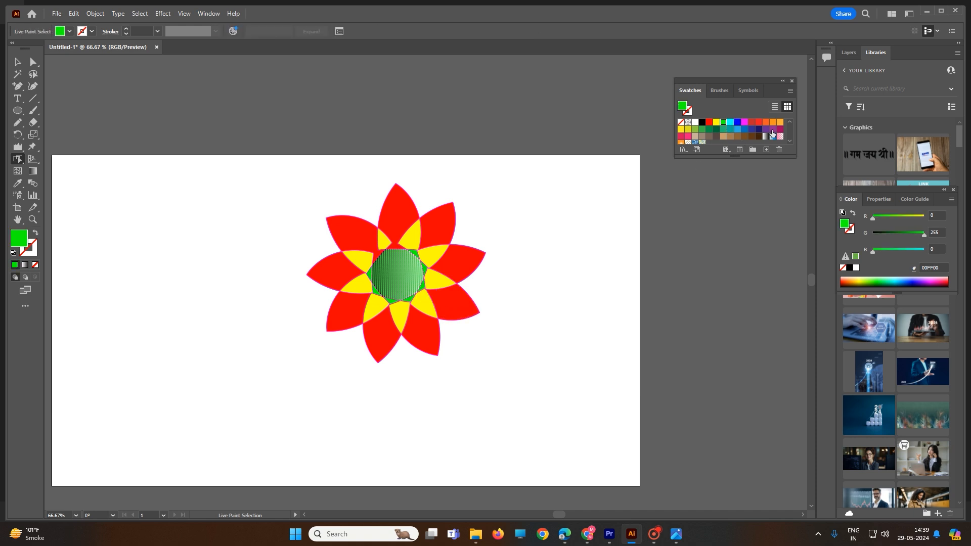
left_click(752, 138)
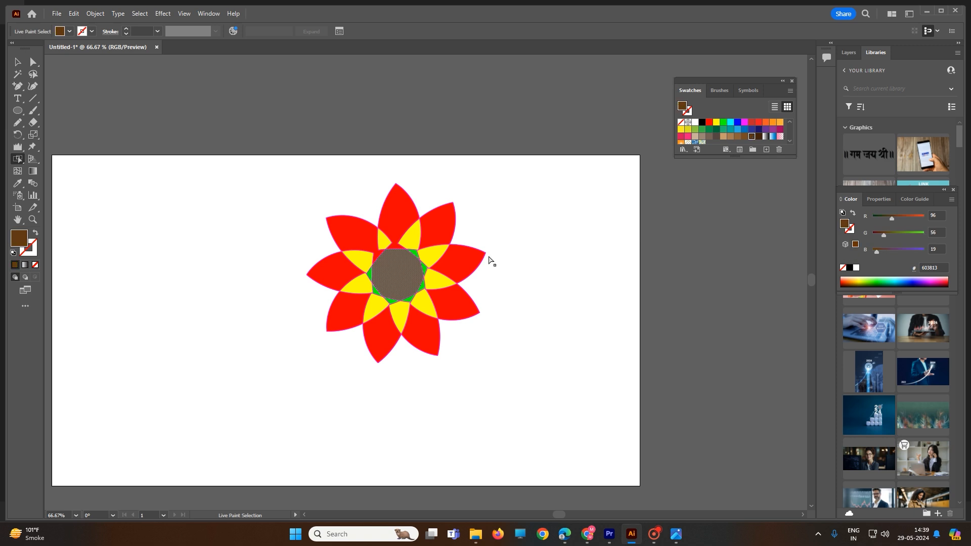
left_click(576, 275)
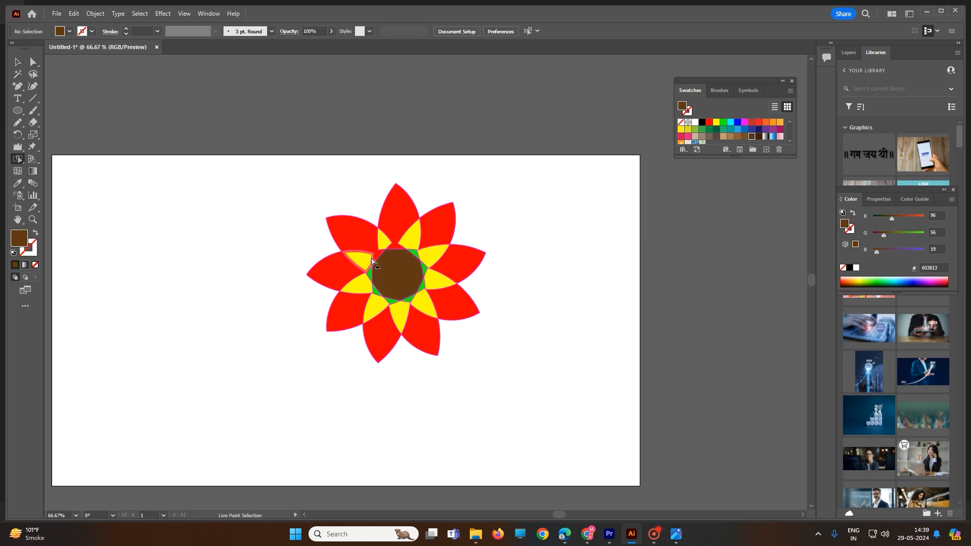
left_click(436, 242)
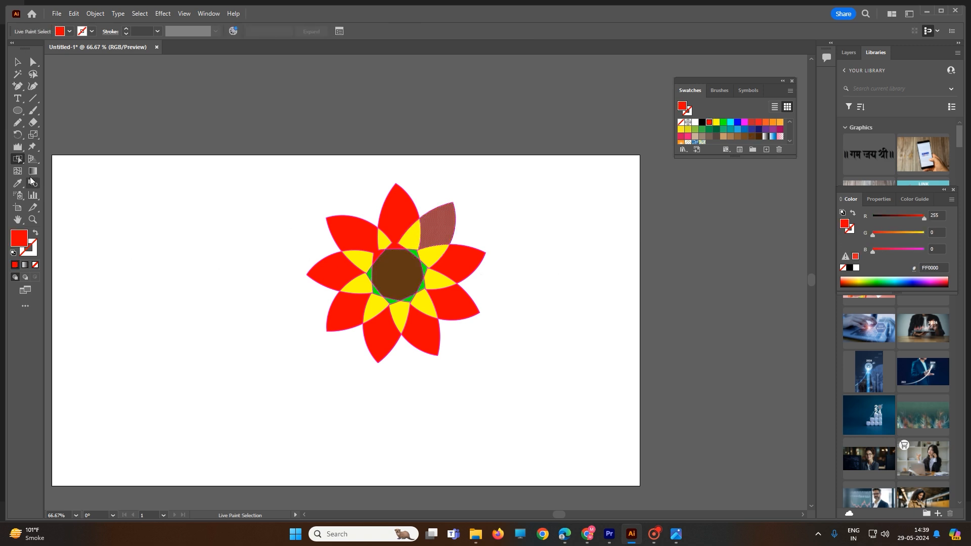
left_click(19, 160)
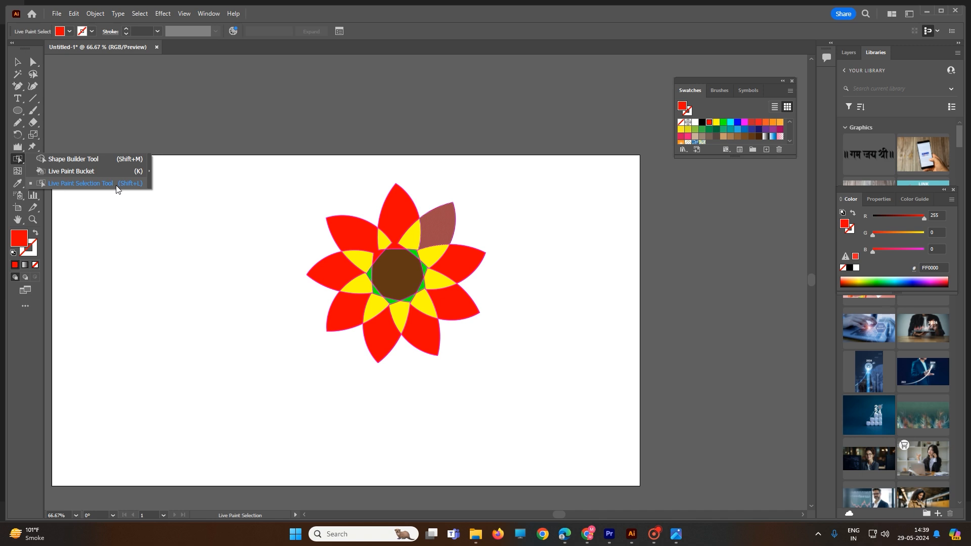
left_click(231, 221)
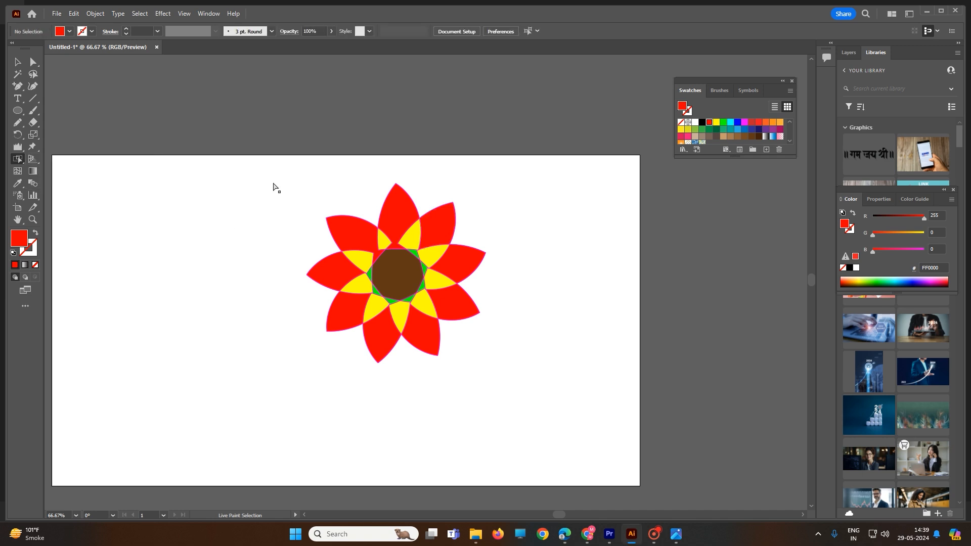
Step: Isolate the flower's Live Paint group and select its lower-right petal
left_click(22, 65)
left_click_drag(208, 155, 596, 403)
right_click(453, 291)
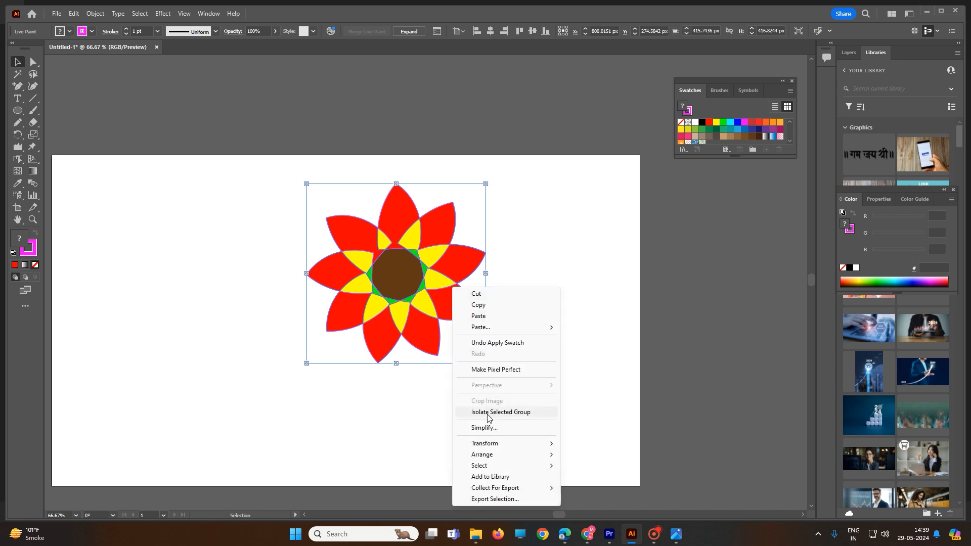
left_click(517, 413)
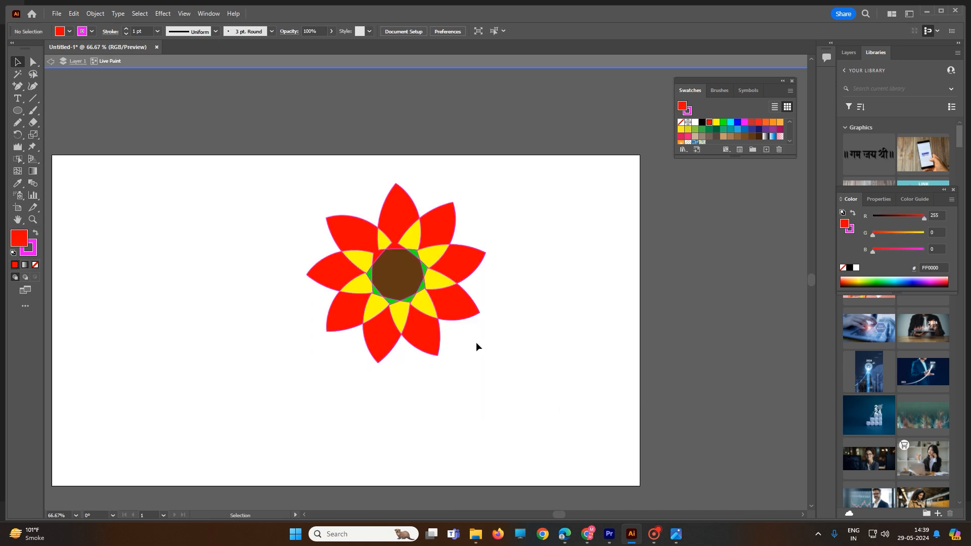
left_click(724, 122)
left_click(447, 322)
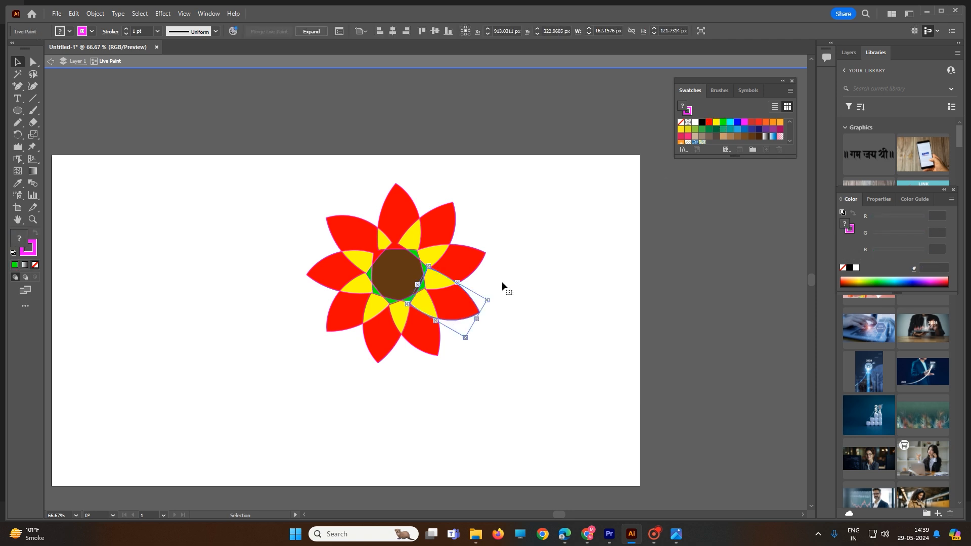
Step: Try filling the selected petal with blue (0000FF), undo the fill, and exit isolation mode
left_click(740, 122)
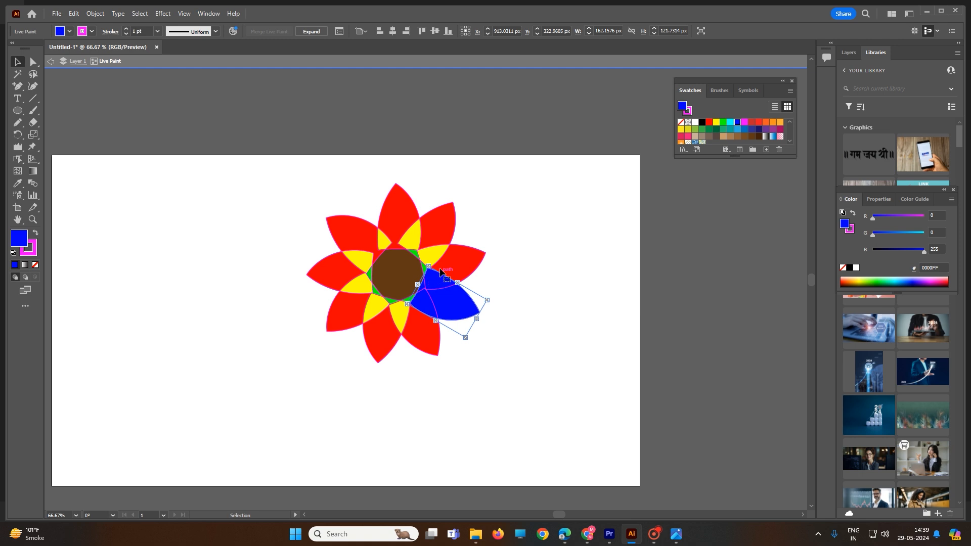
right_click(443, 249)
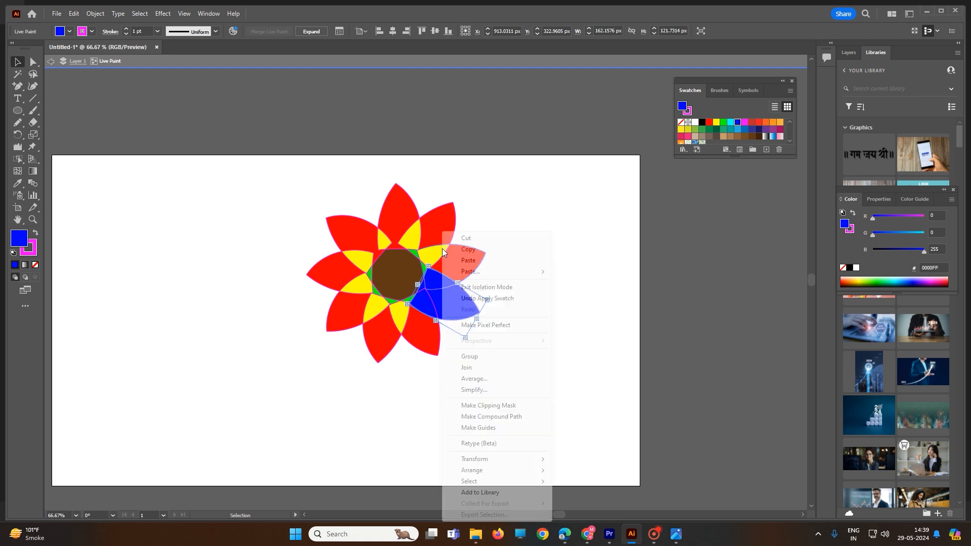
left_click(586, 350)
key("ctrl+z")
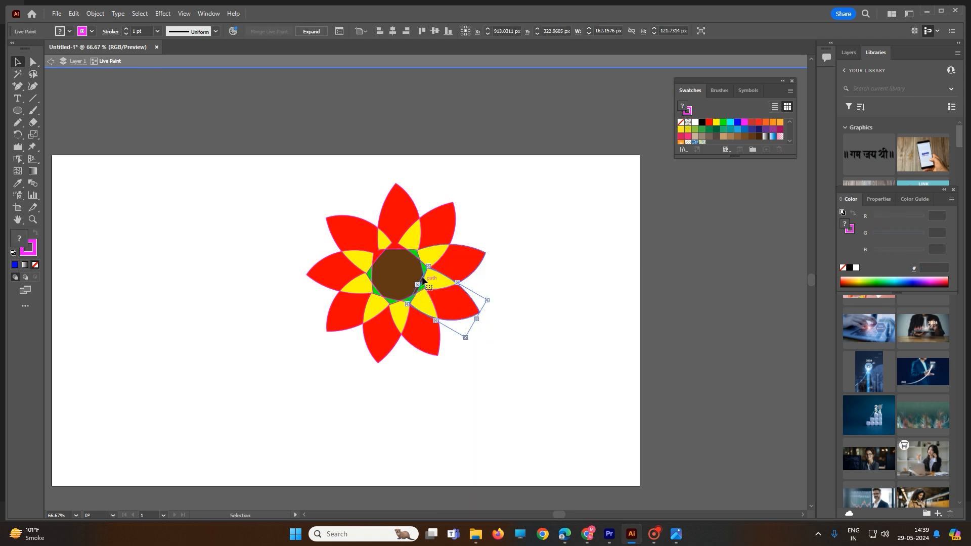
right_click(422, 279)
left_click(569, 367)
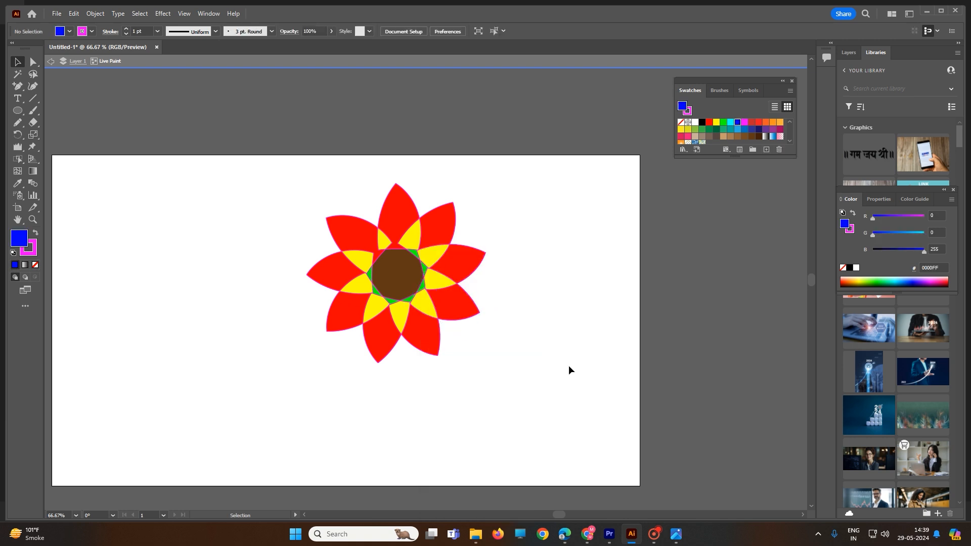
mouse_move(240, 178)
left_mouse_down()
mouse_move(548, 404)
mouse_move(561, 378)
left_mouse_up()
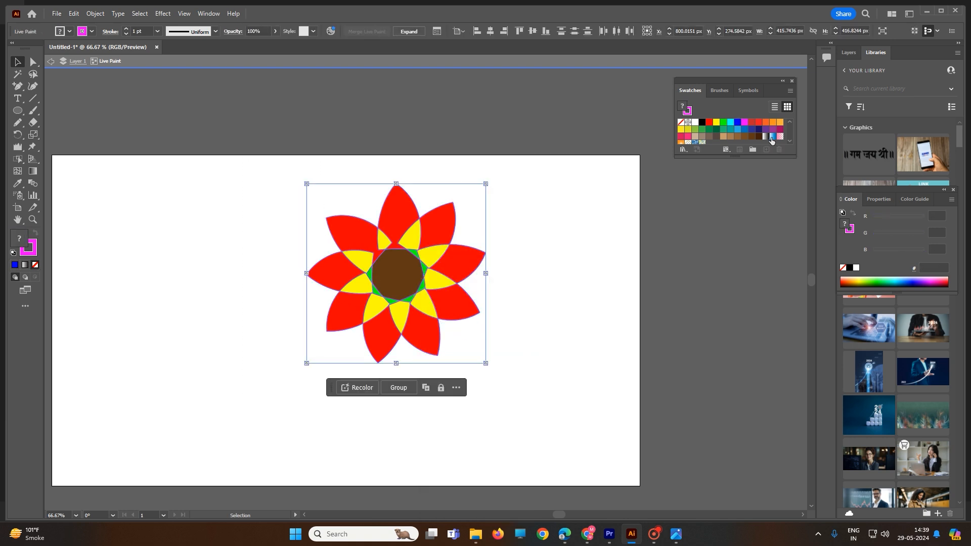
key("Escape")
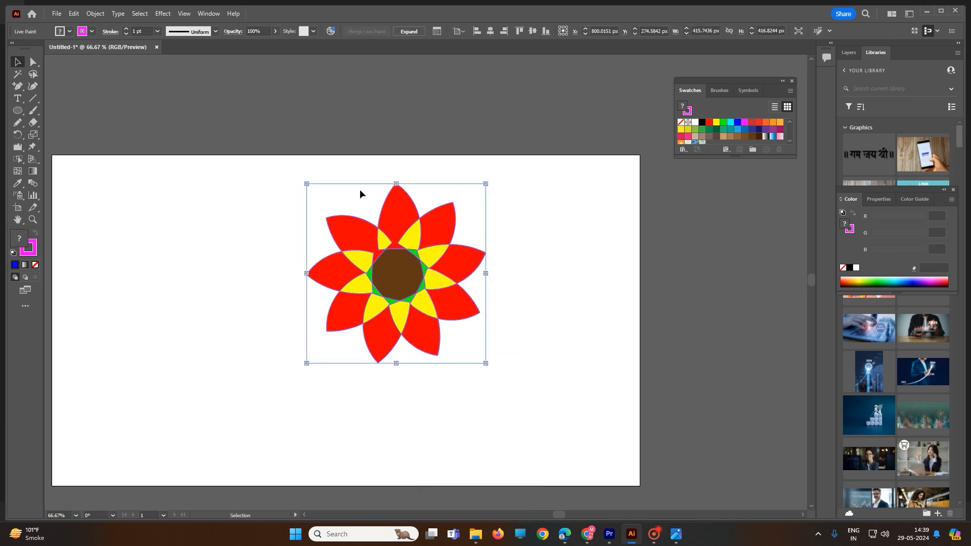
right_click(366, 222)
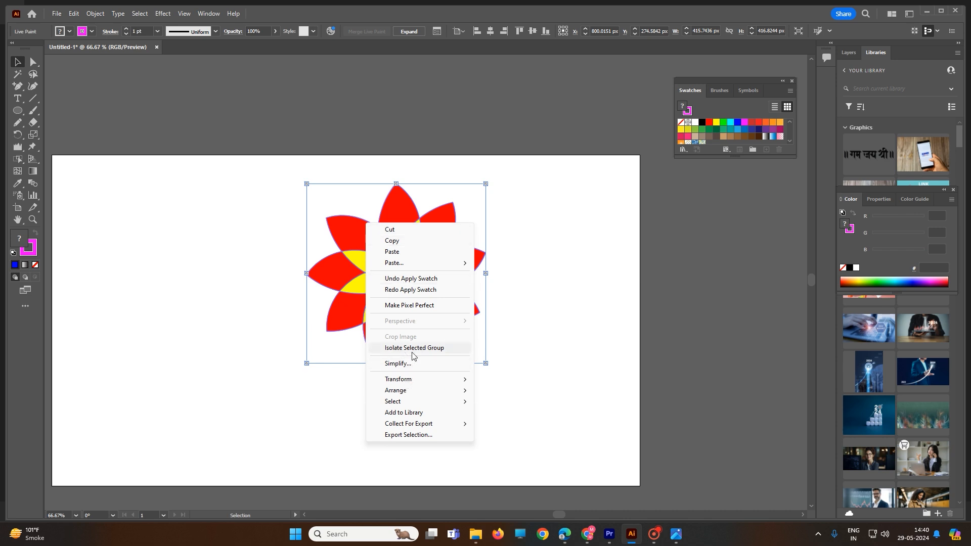
left_click(527, 330)
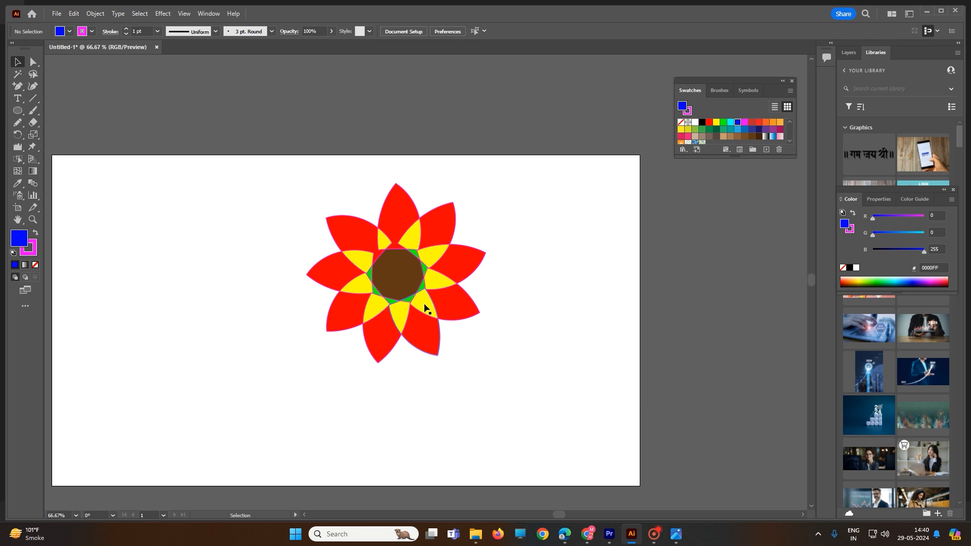
left_click_drag(289, 152, 552, 384)
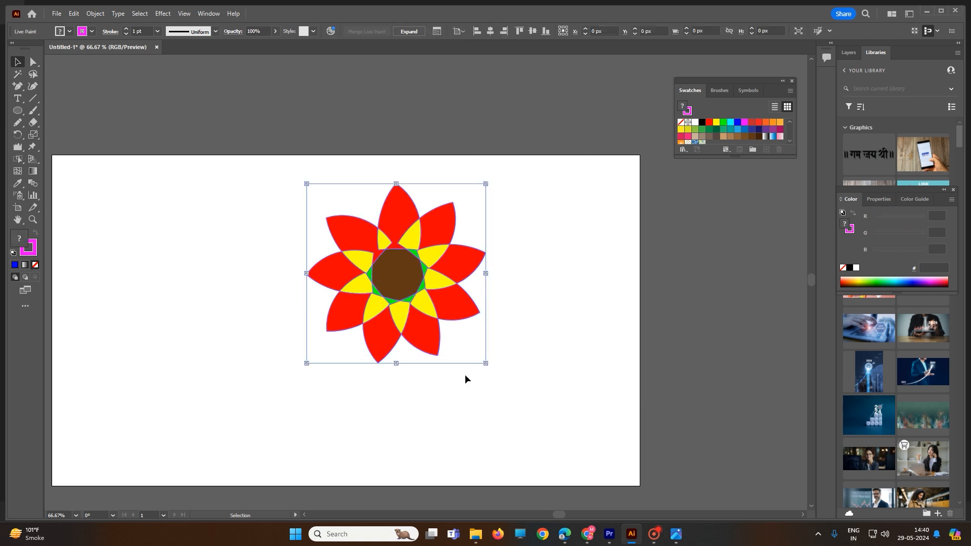
left_click(18, 159)
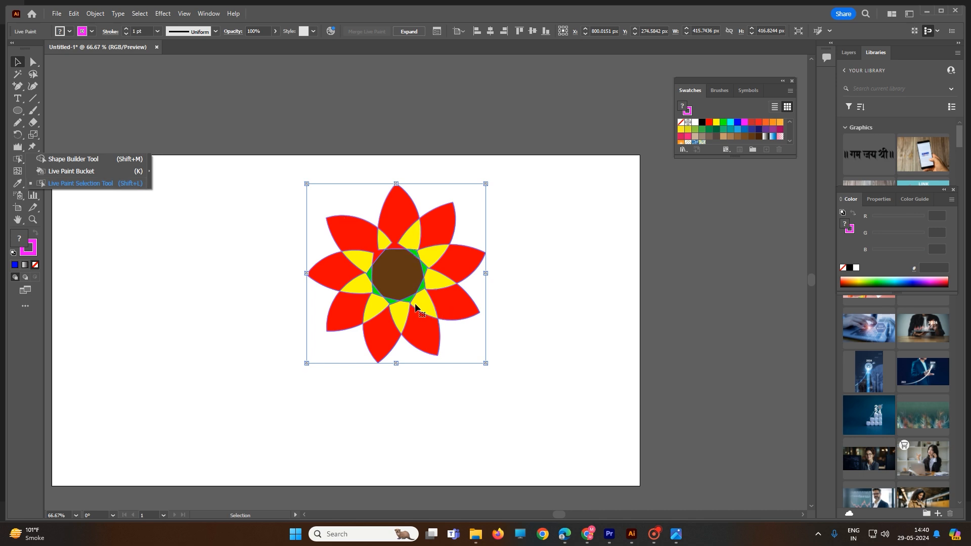
left_click(184, 225)
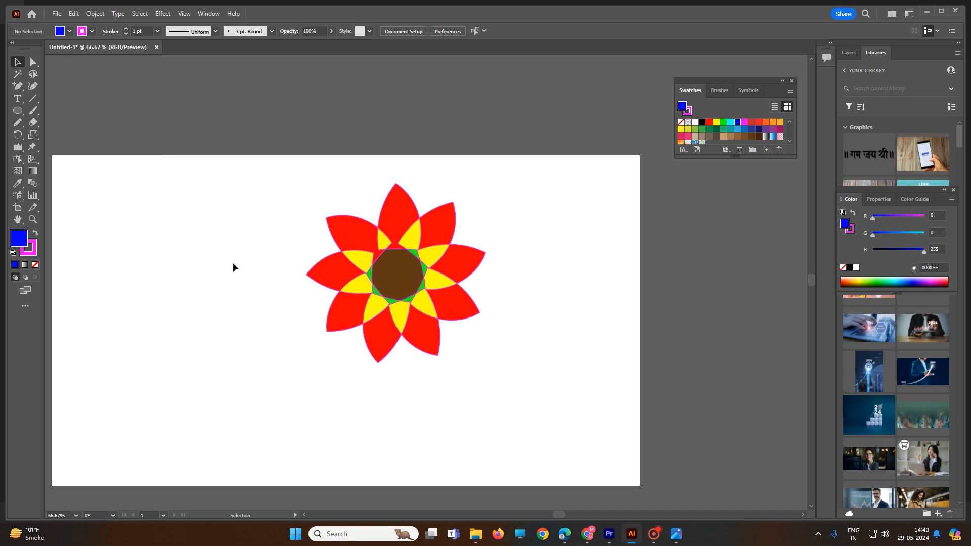
scroll(245, 262, "down", 1)
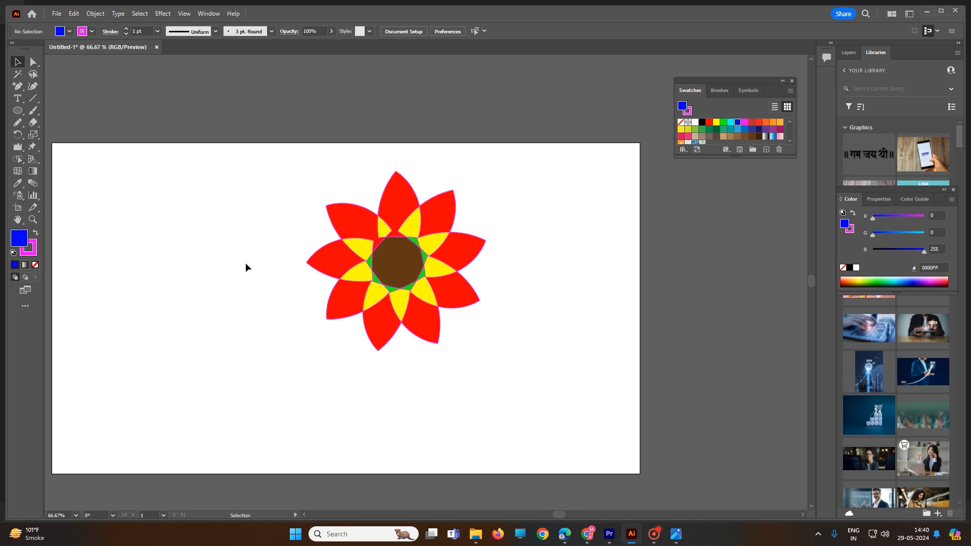
Step: Draw four overlapping blue ellipses left of the flower, including ones about 162 × 179 px, 373 × 276 px and 152 × 288 px
left_click(21, 159)
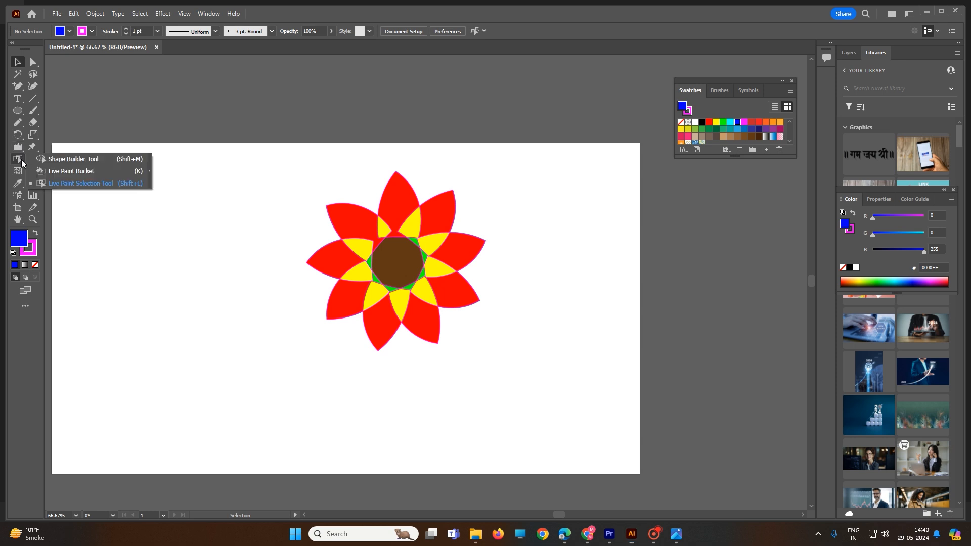
left_click(78, 160)
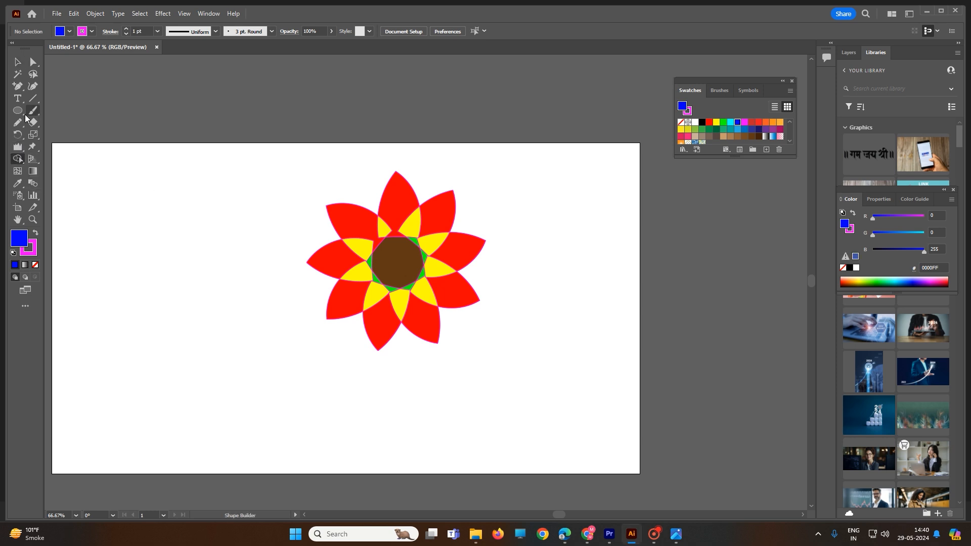
left_click(23, 112)
left_click_drag(105, 188, 181, 265)
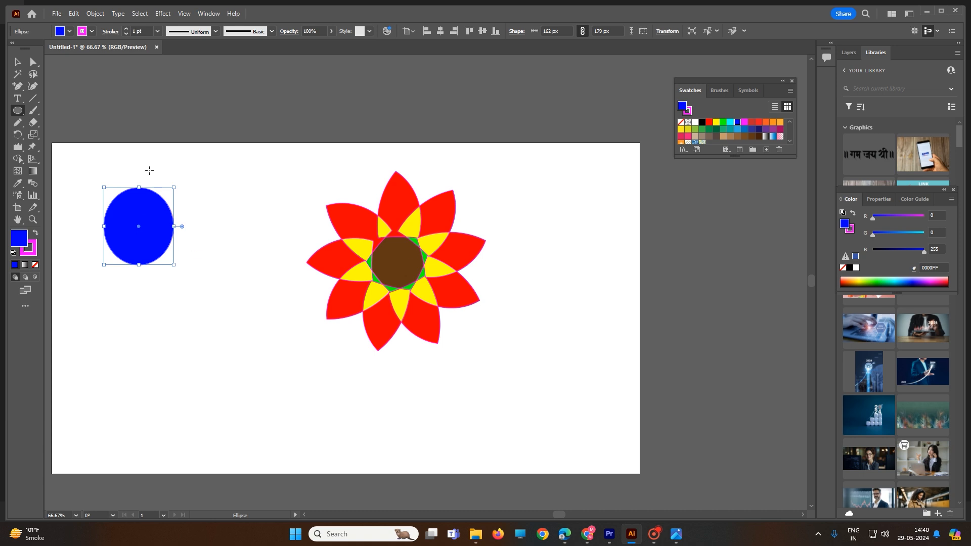
left_click_drag(145, 174, 238, 292)
mouse_move(82, 234)
left_mouse_down()
mouse_move(144, 240)
mouse_move(243, 353)
left_mouse_up()
left_click_drag(68, 151, 134, 275)
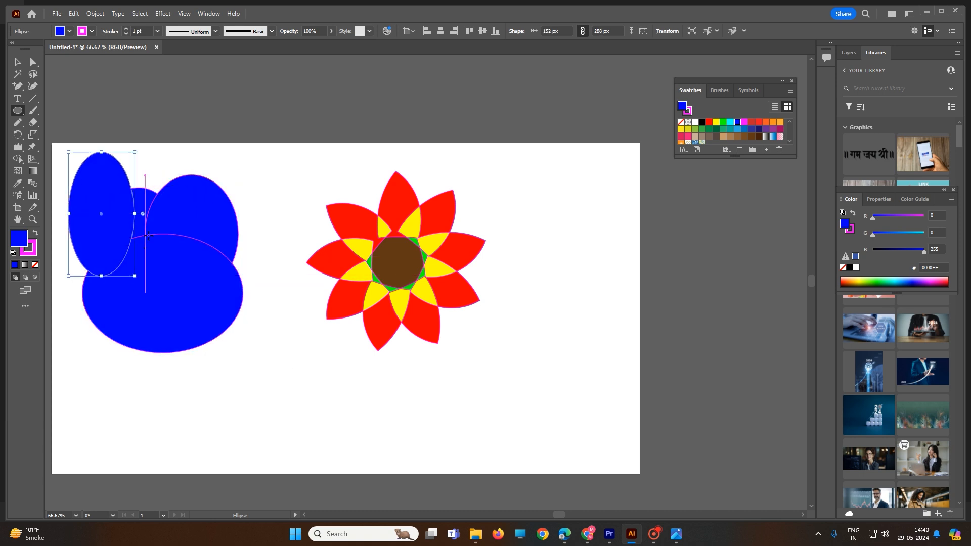
Step: Isolate the large lower ellipse, try moving it down to the artboard's bottom edge, and undo the move
left_click(18, 160)
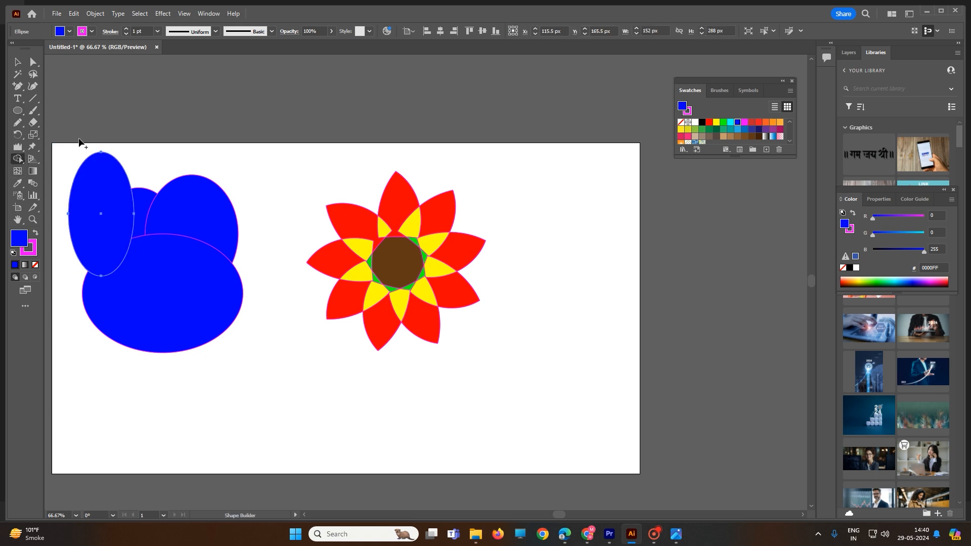
left_click(17, 62)
left_click_drag(62, 120, 273, 390)
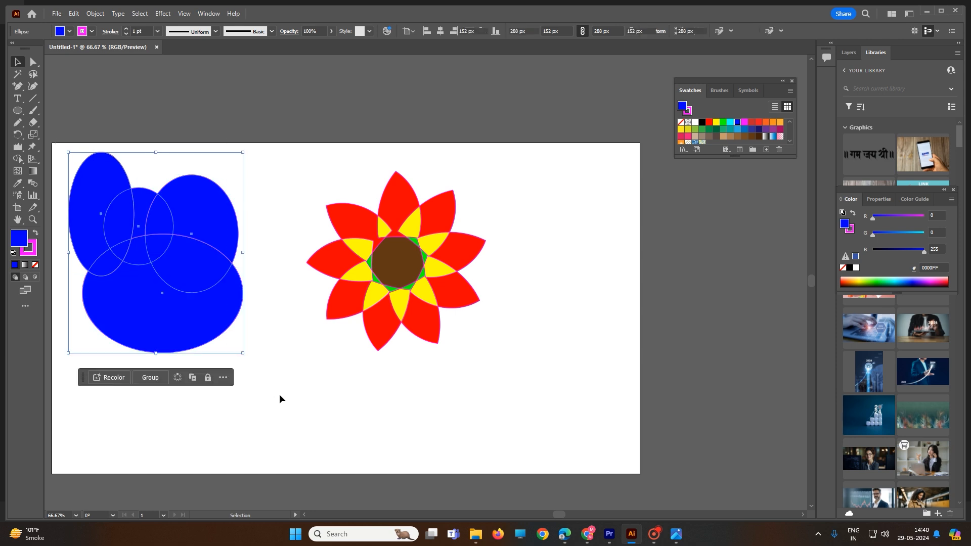
double_click(137, 244)
left_click_drag(136, 245, 256, 403)
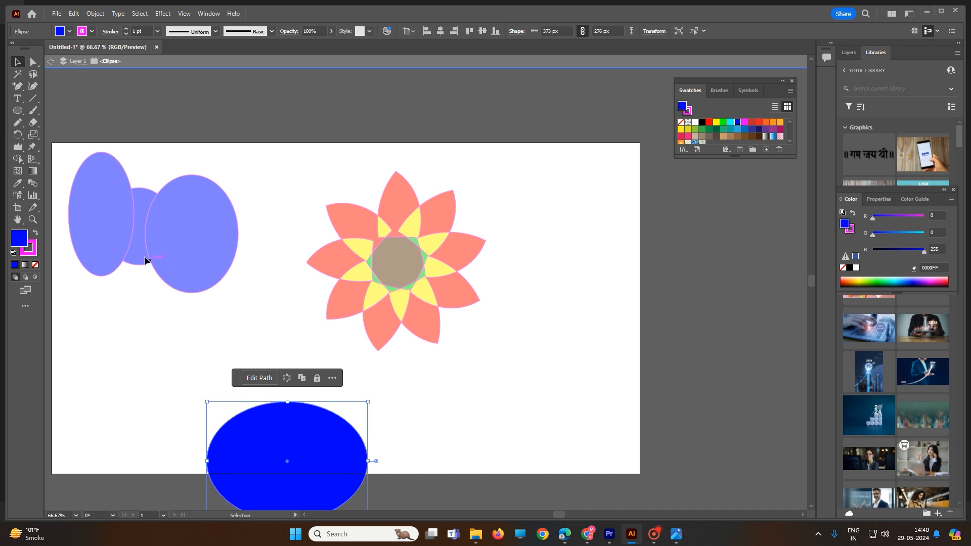
key("ctrl+z")
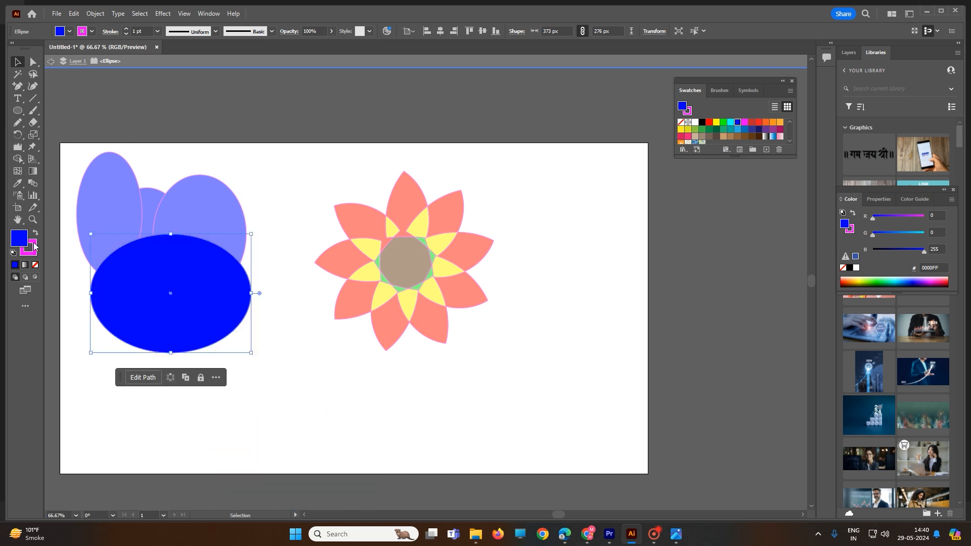
Step: Give all four ellipses the default white fill and black stroke, and deselect them
left_click(14, 253)
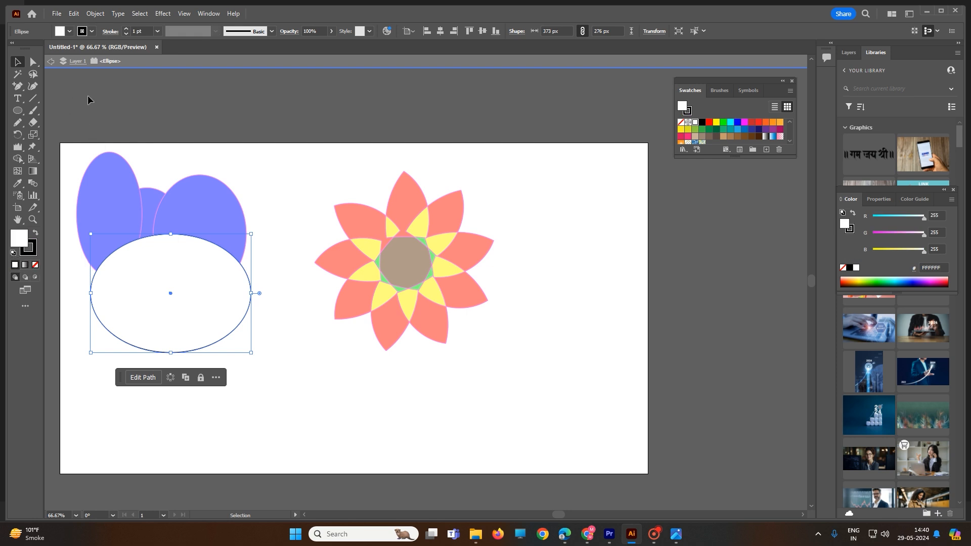
key("Escape")
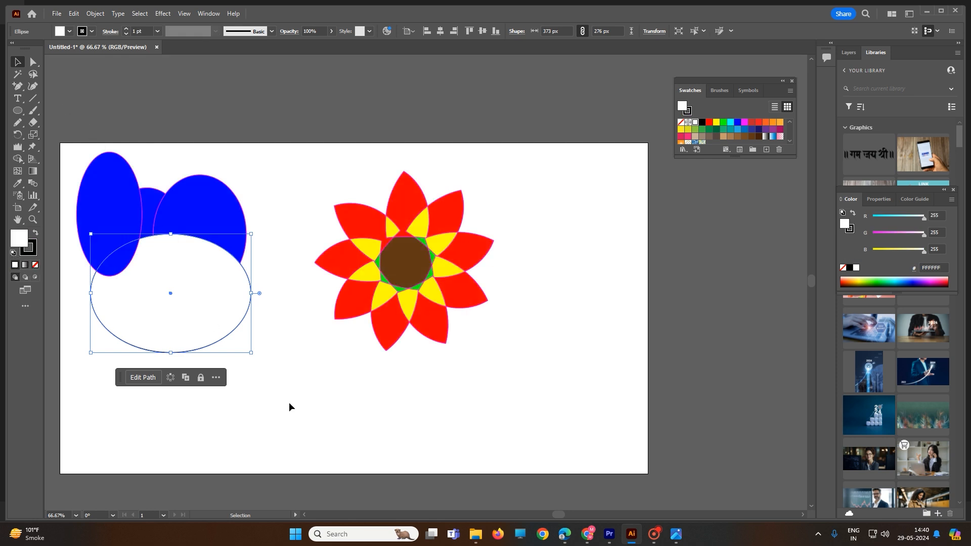
left_click_drag(287, 399, 66, 144)
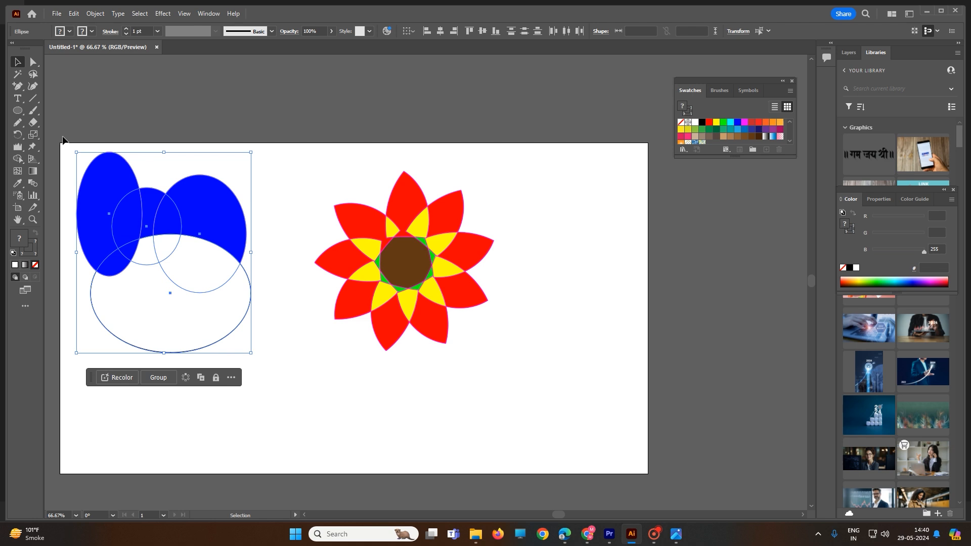
left_click(13, 253)
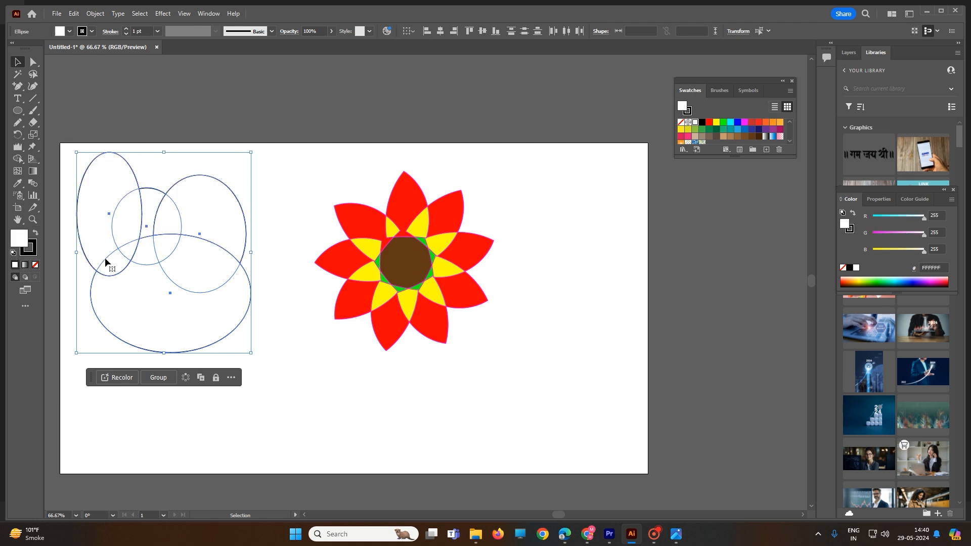
left_click(271, 190)
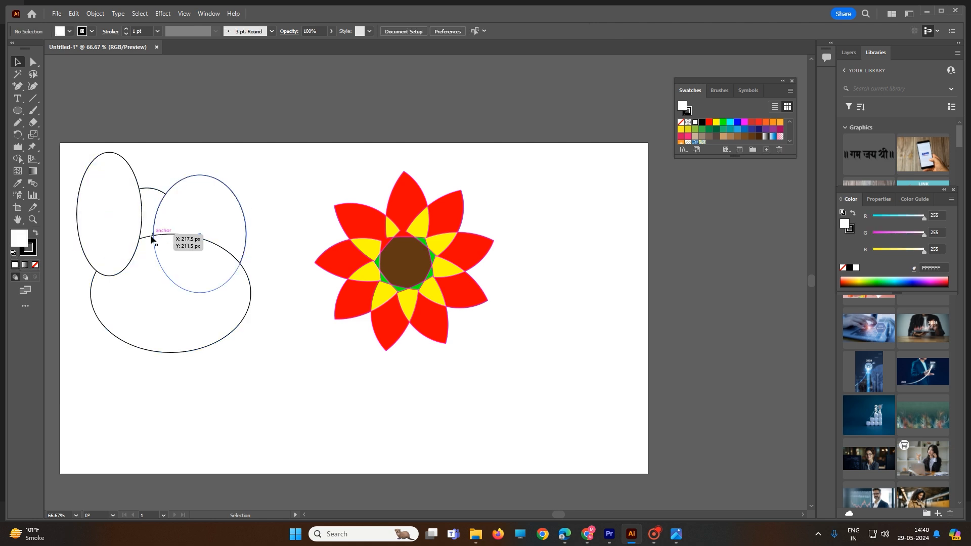
Step: Separate the middle region of the four overlapping ellipses with the Shape Builder tool
left_click(17, 159)
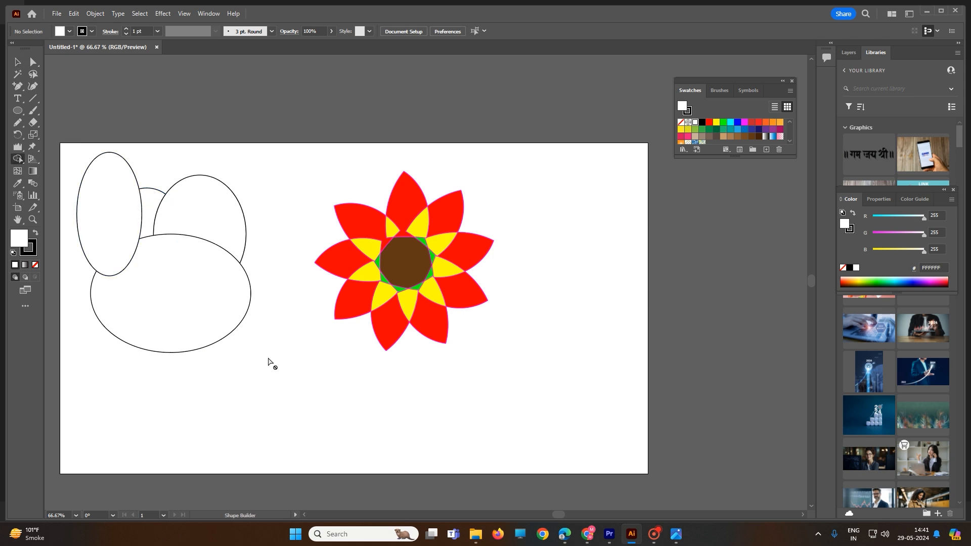
key("v")
left_click_drag(76, 137, 269, 364)
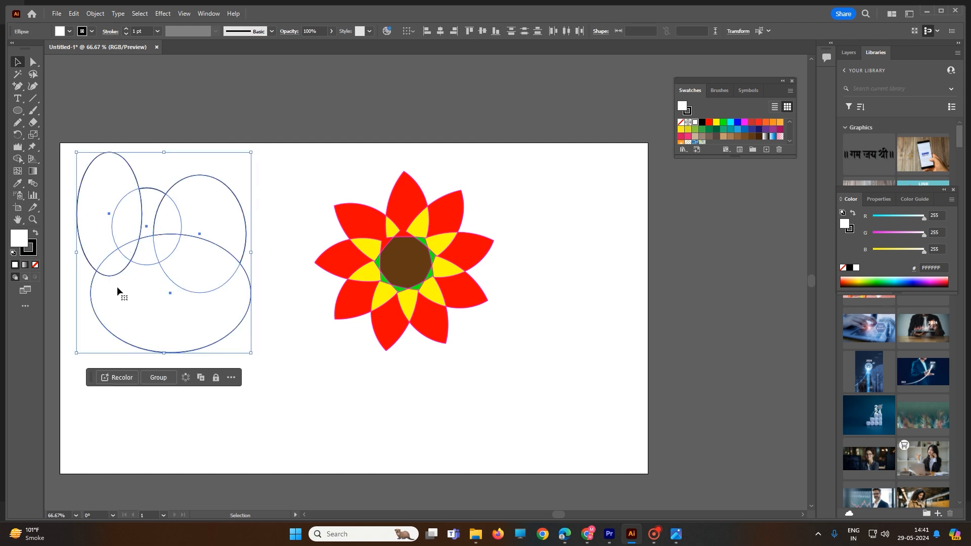
left_click(18, 159)
left_click(150, 223)
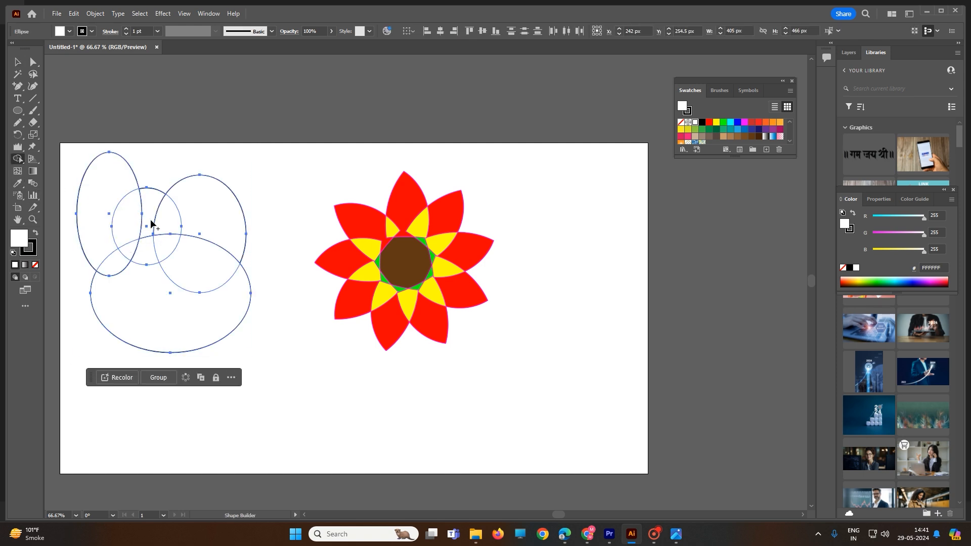
left_click(151, 223)
Step: Move the separated narrow piece above the ellipses to about X 449 px, Y 51 px, and shift the three ellipses down and right
left_click(17, 61)
left_click_drag(158, 191, 261, 141)
left_click(207, 231)
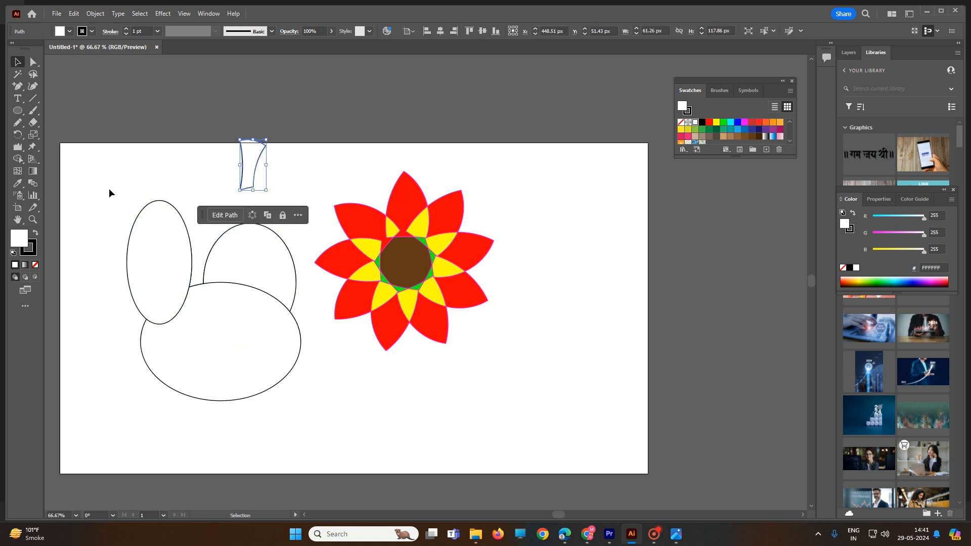
Step: Reset the flower and the two overlapping ellipses beside it to the default white fill and black stroke, and deselect them
left_click(20, 160)
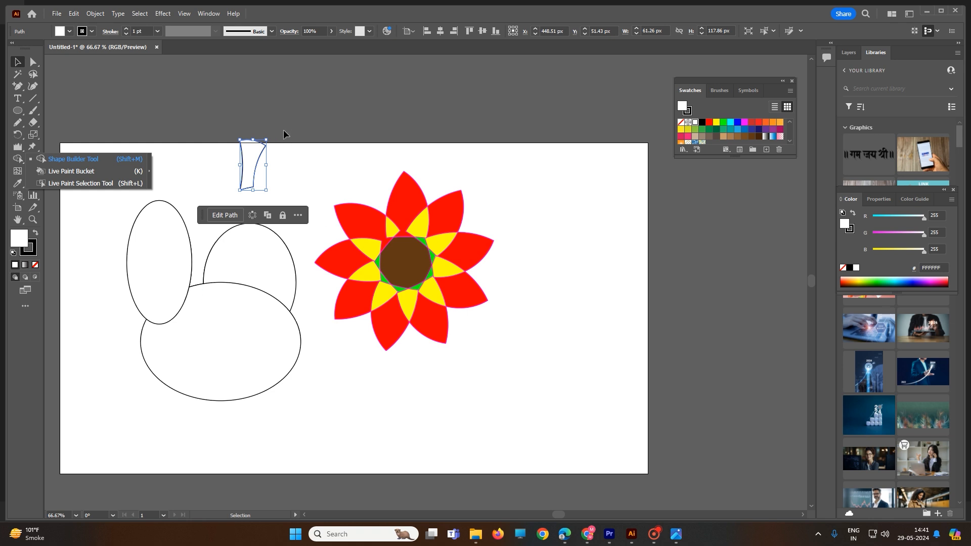
mouse_move(284, 134)
left_mouse_down()
mouse_move(581, 399)
mouse_move(276, 140)
left_mouse_up()
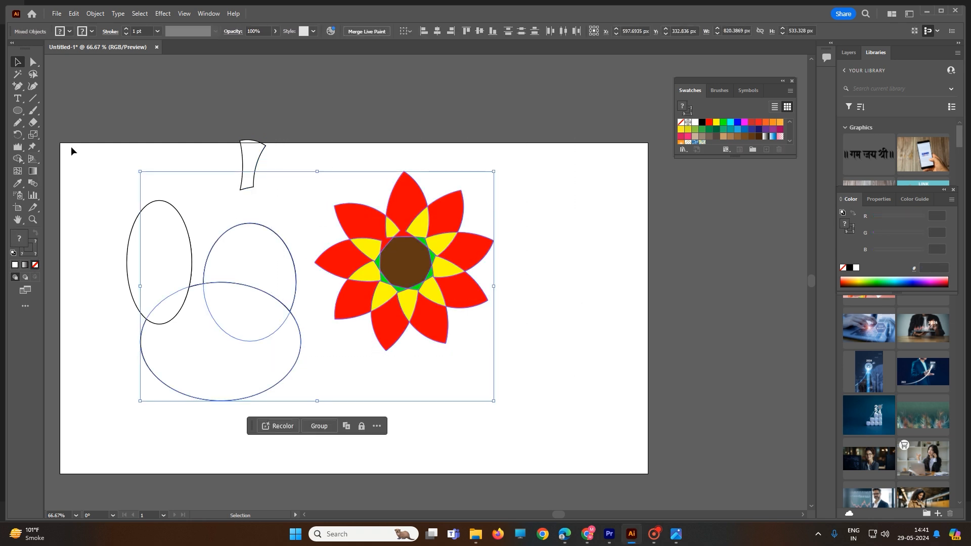
left_click(13, 253)
left_click(570, 286)
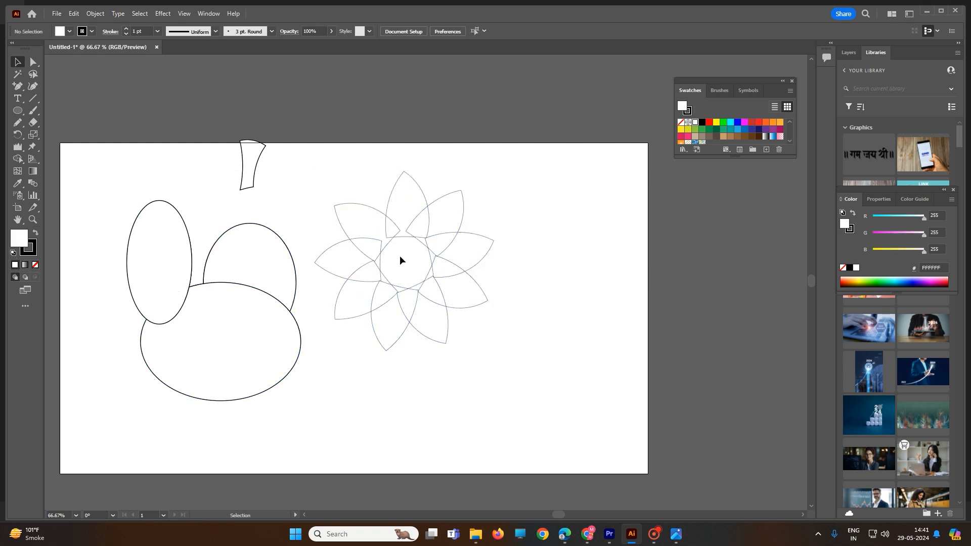
left_click(389, 280)
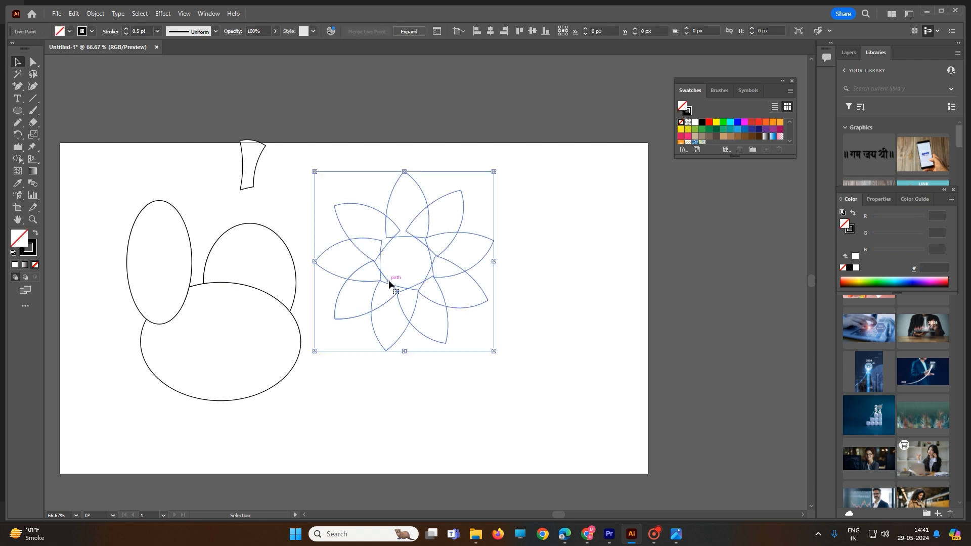
left_click(18, 158)
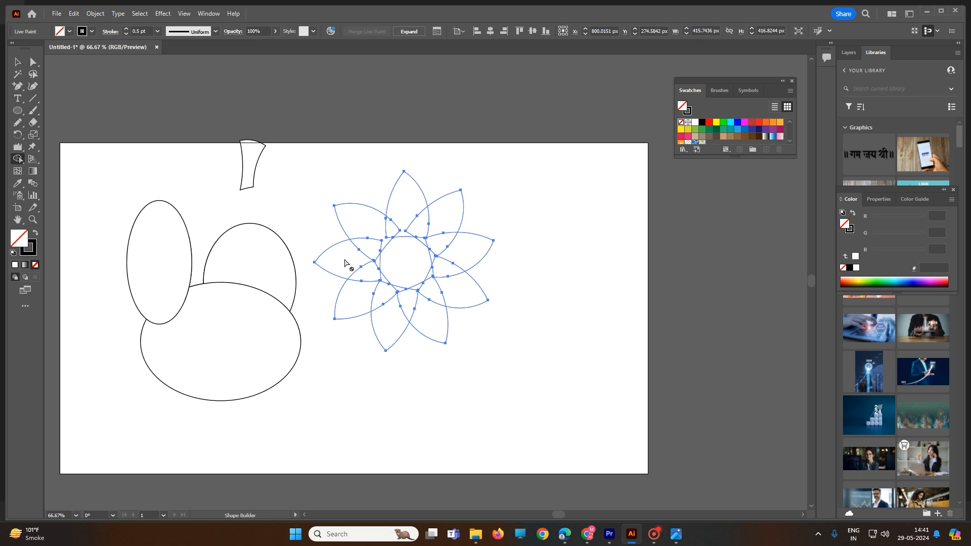
left_click(18, 66)
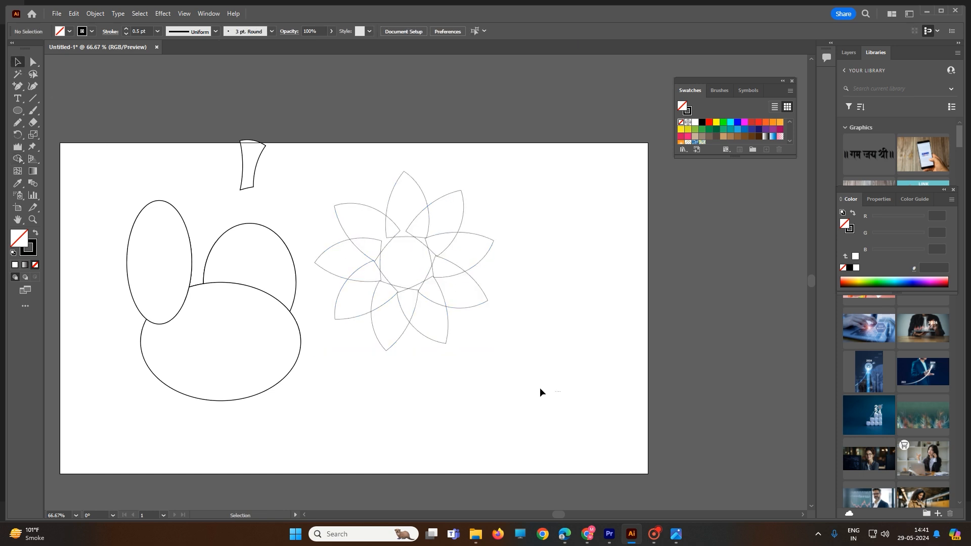
Step: Group the flower with the large wide ellipse beside it
left_click_drag(539, 392, 280, 152)
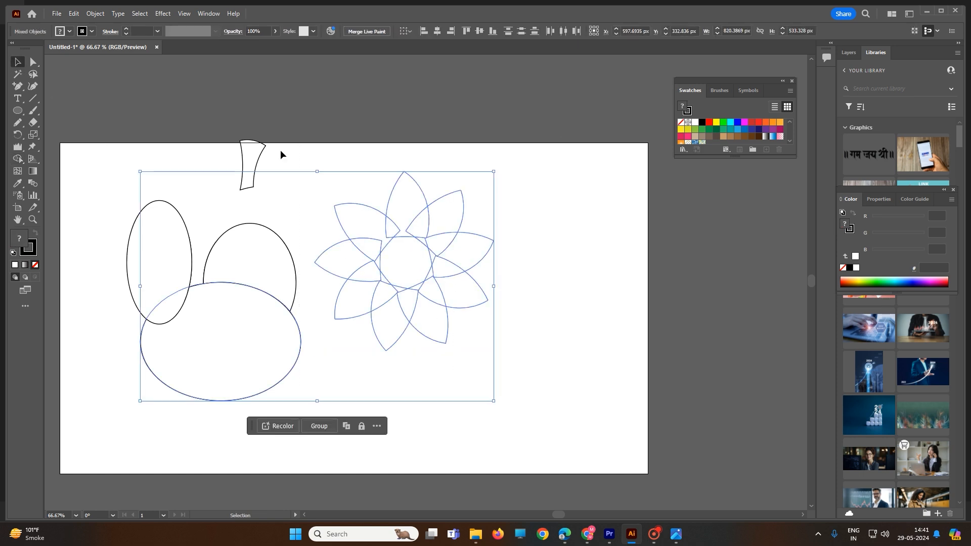
left_click(18, 159)
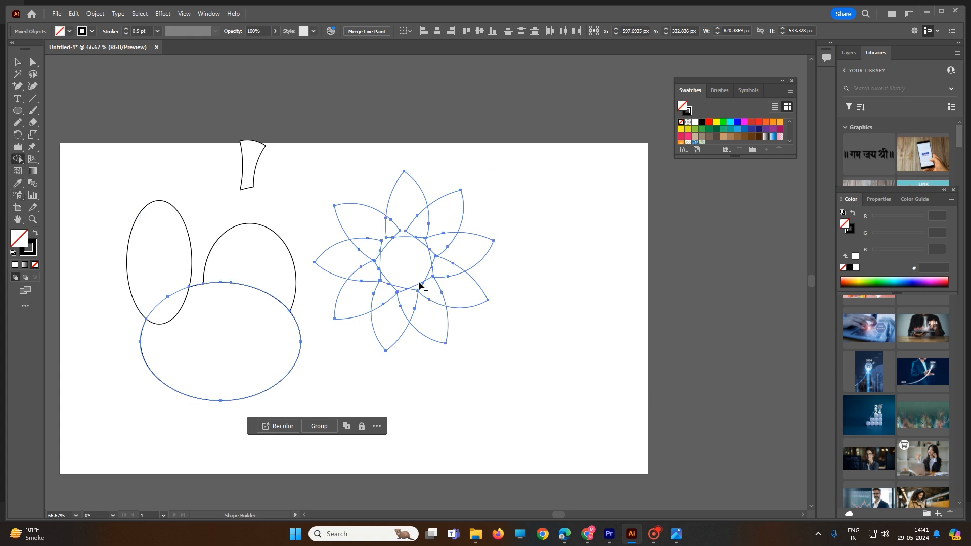
left_click(320, 426)
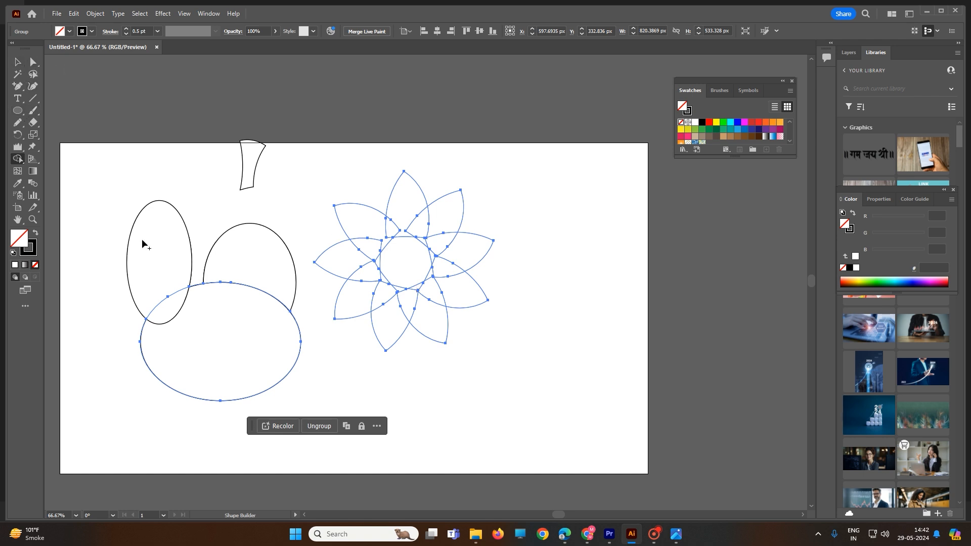
Step: Fill the outer and inner regions of the flower's upper-right petal with blue (0000FF) using the Live Paint Bucket
left_click(18, 159)
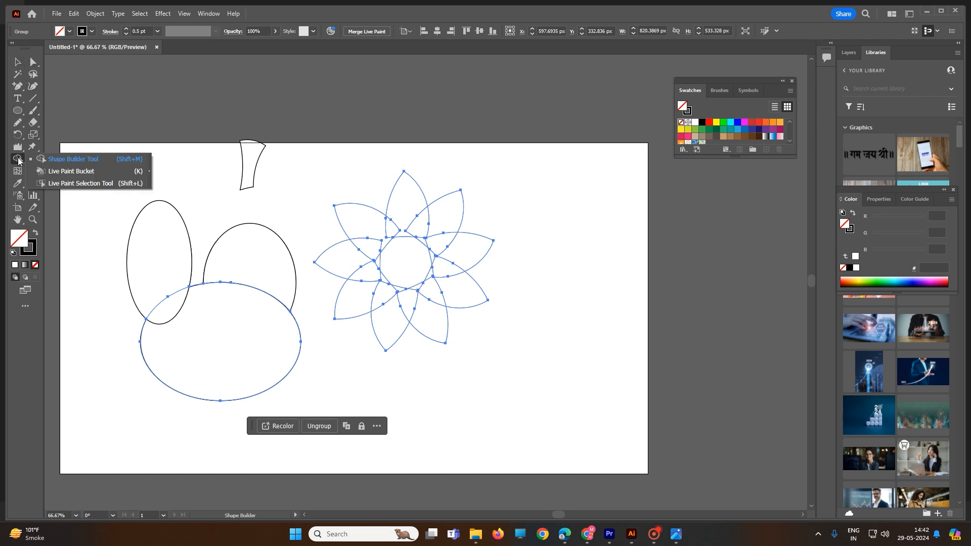
left_click(69, 172)
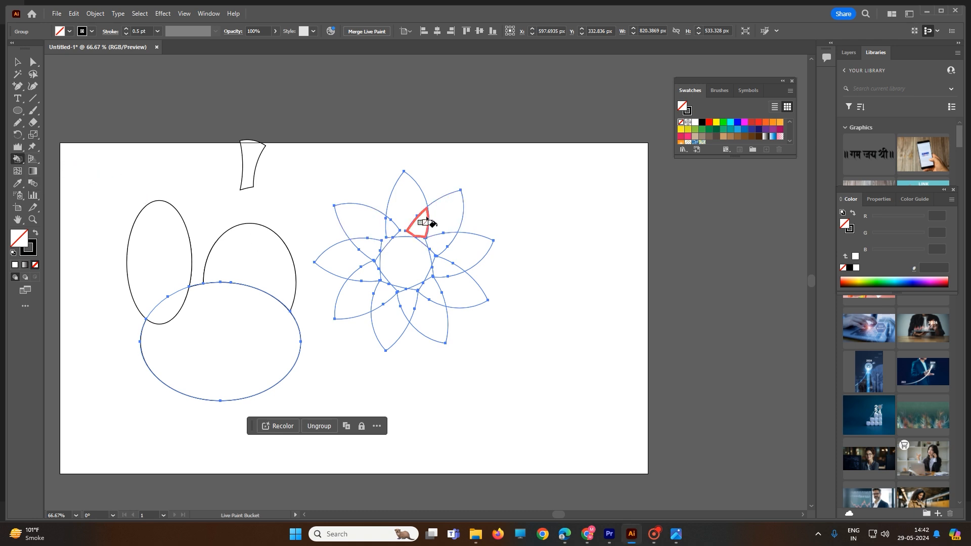
left_click(738, 122)
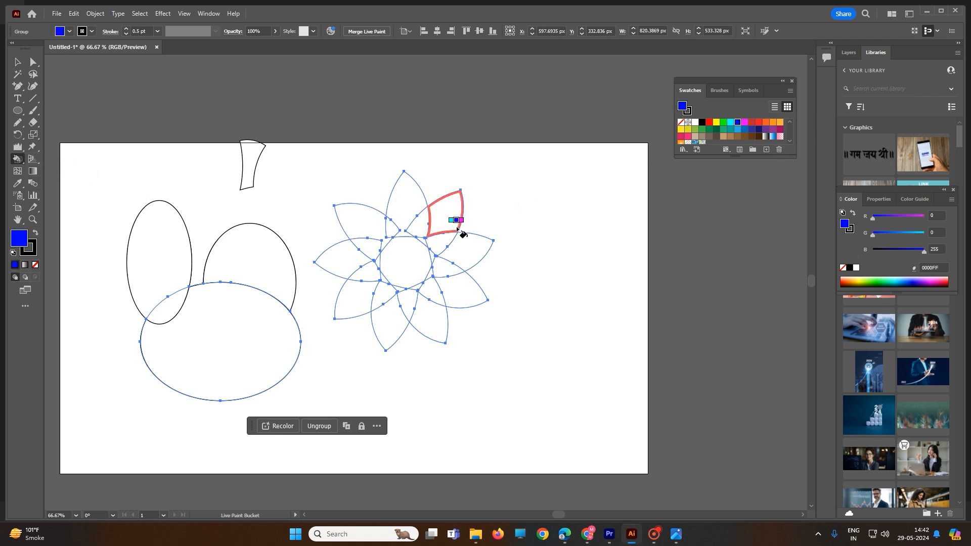
left_click(438, 215)
left_click(566, 281)
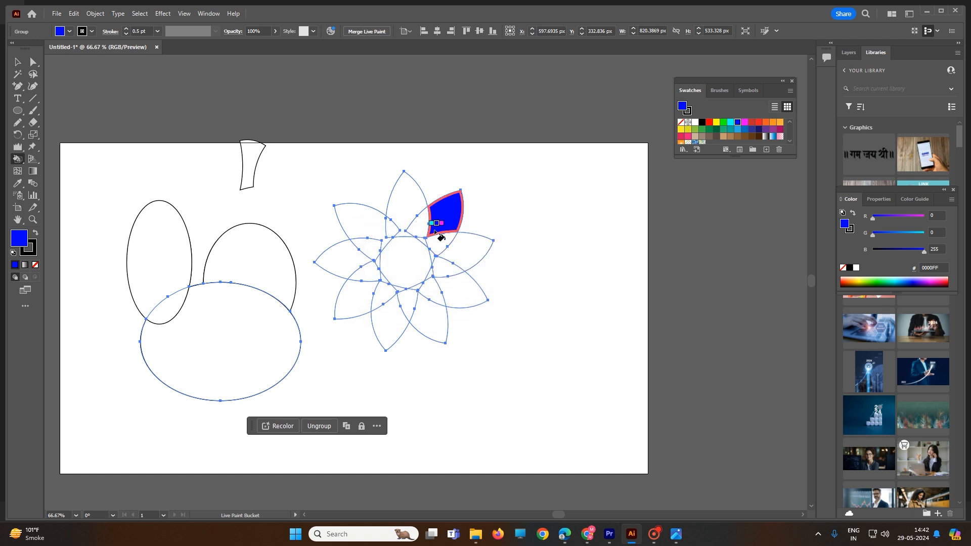
right_click(416, 233)
left_click(421, 226)
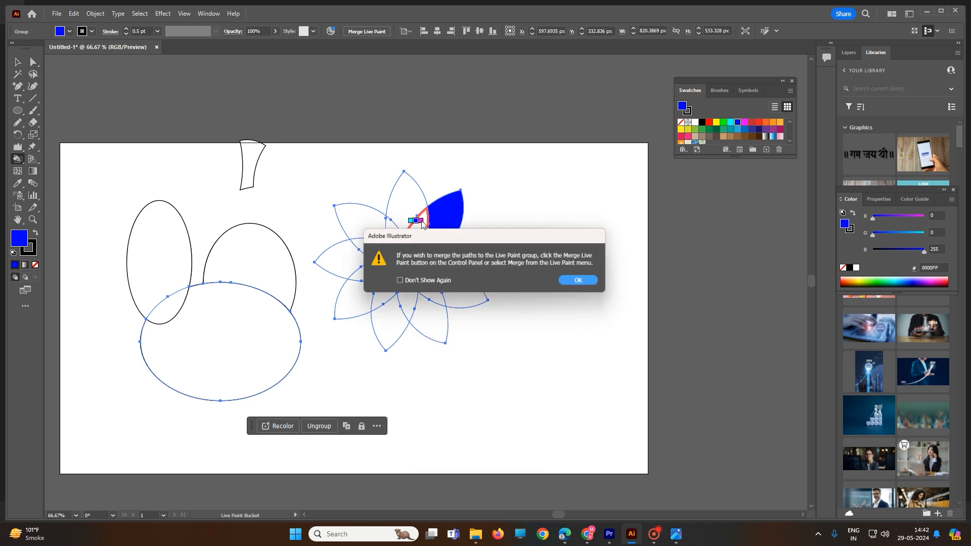
left_click(576, 278)
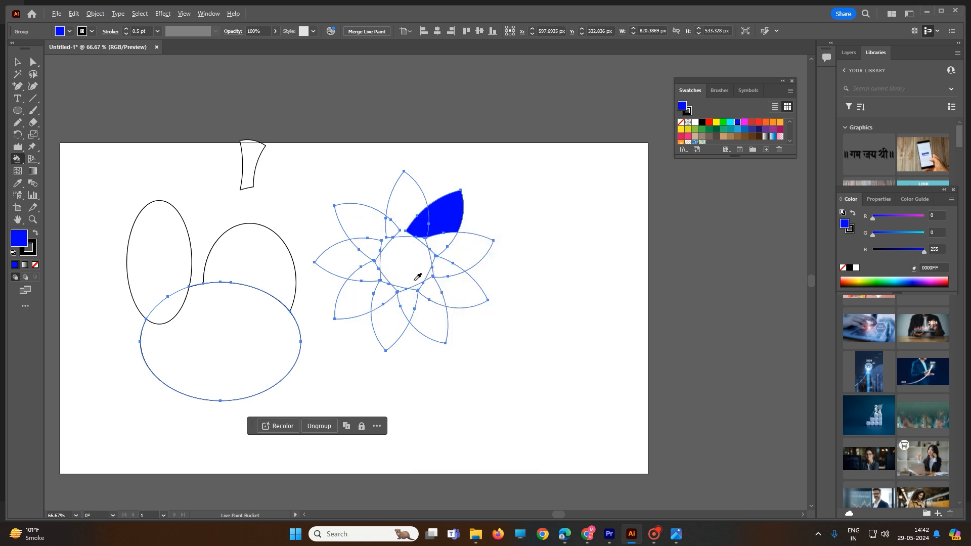
Step: Fill the flower's central polygon with the same blue using the Live Paint Bucket
scroll(417, 277, "down", 1)
scroll(418, 278, "up", 3)
scroll(418, 277, "up", 2)
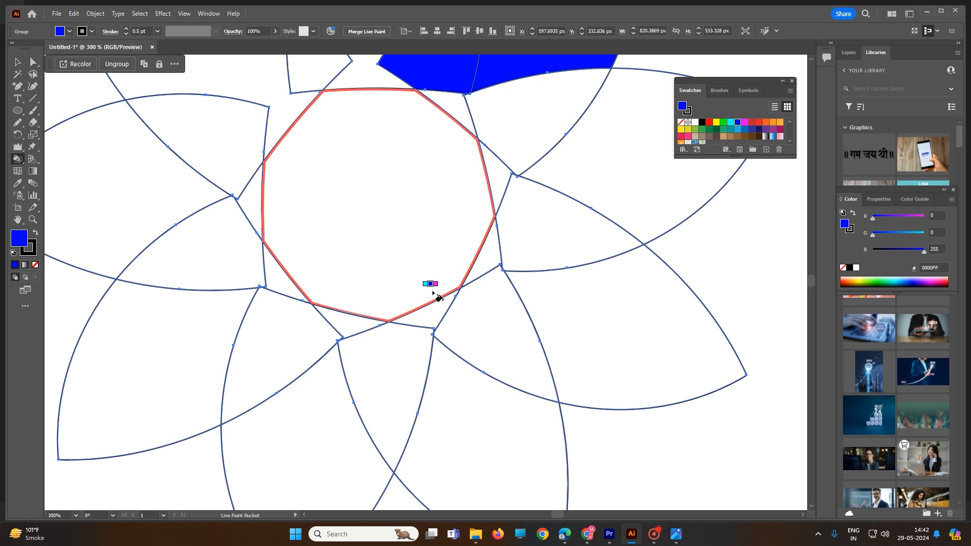
left_click(432, 288)
left_click(582, 282)
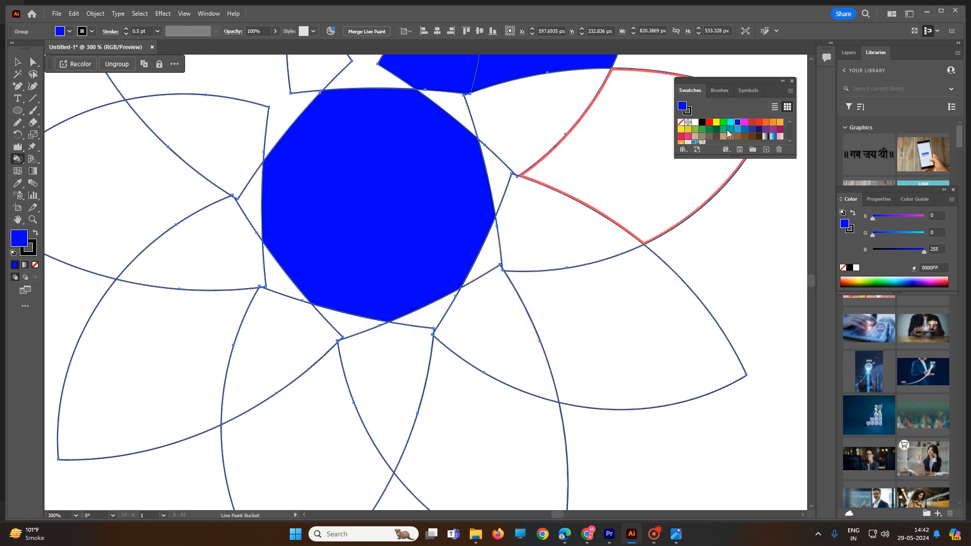
Step: Fill the two inner petal-overlap regions just below and lower right of the flower's centre with blue
left_click(463, 325)
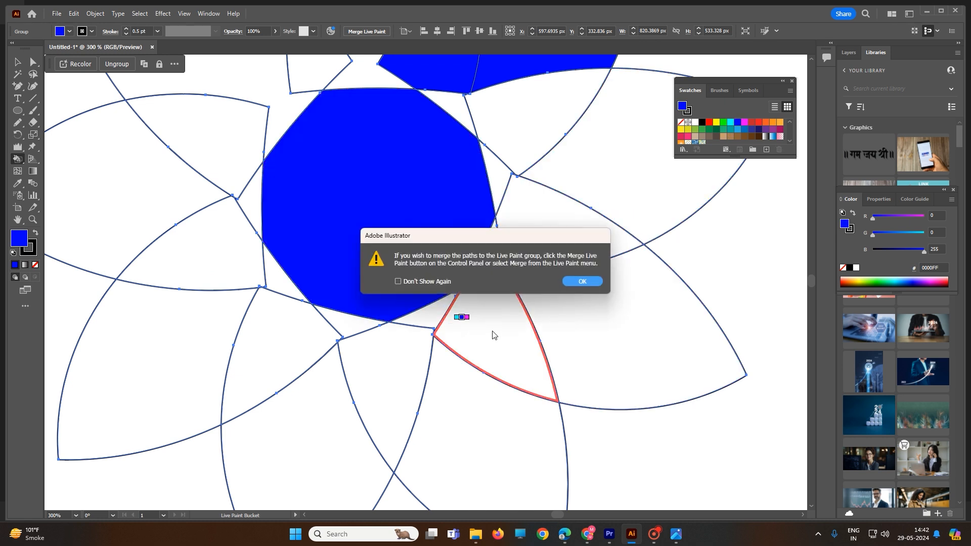
left_click(589, 282)
left_click(418, 387)
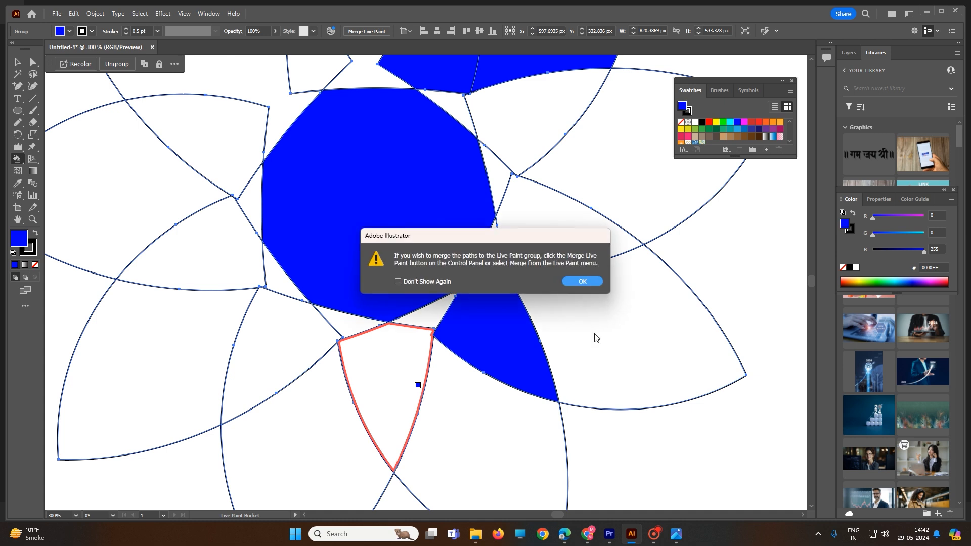
left_click(584, 280)
Step: Bring up the set of tools grouped with the Live Paint Bucket
scroll(556, 316, "down", 1)
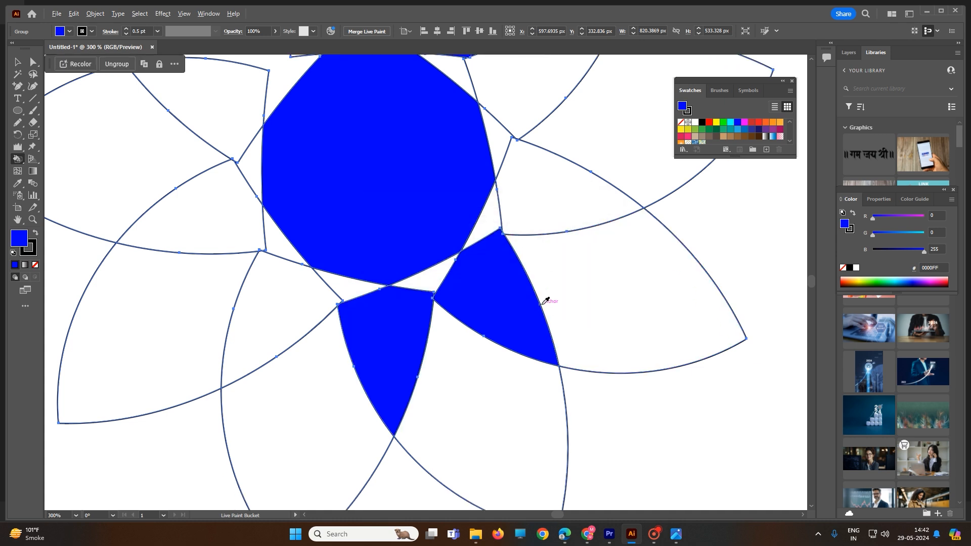
scroll(544, 298, "down", 6, "alt")
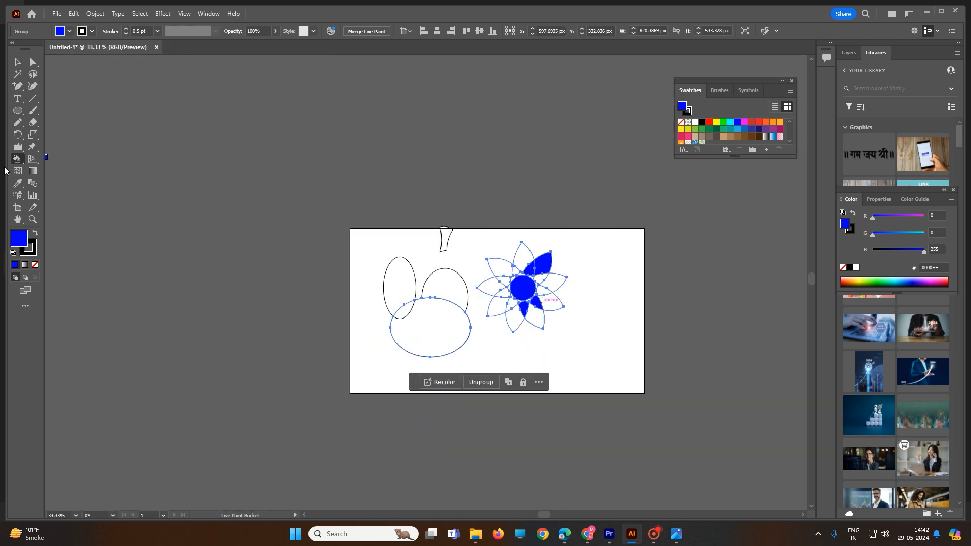
left_click(20, 160)
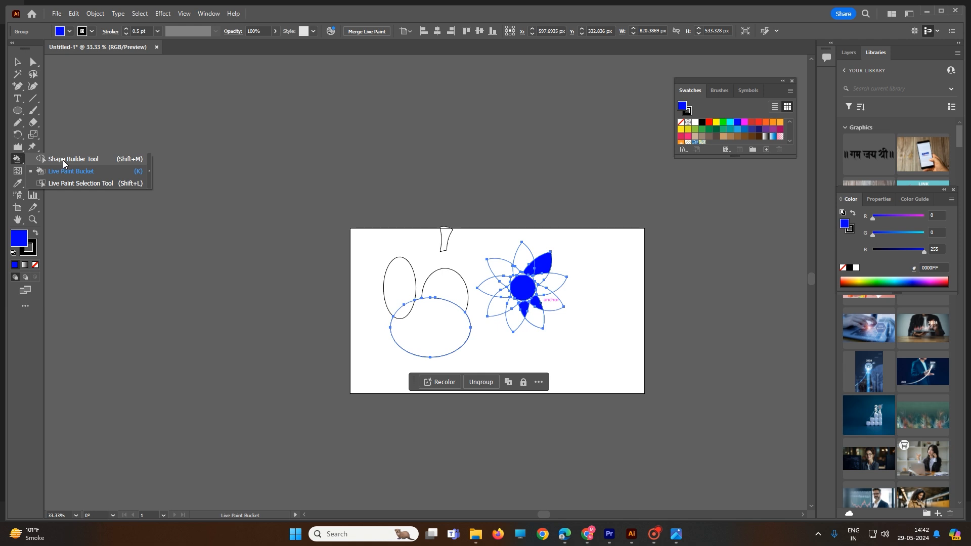